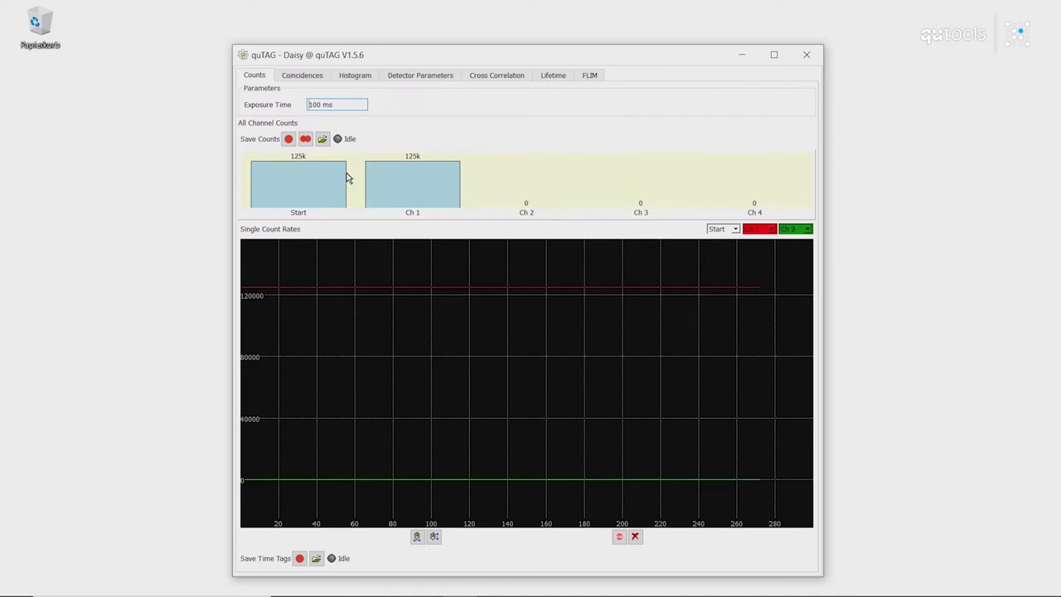
Change the count exposure time from 100 ms to 1 s.
click(332, 108)
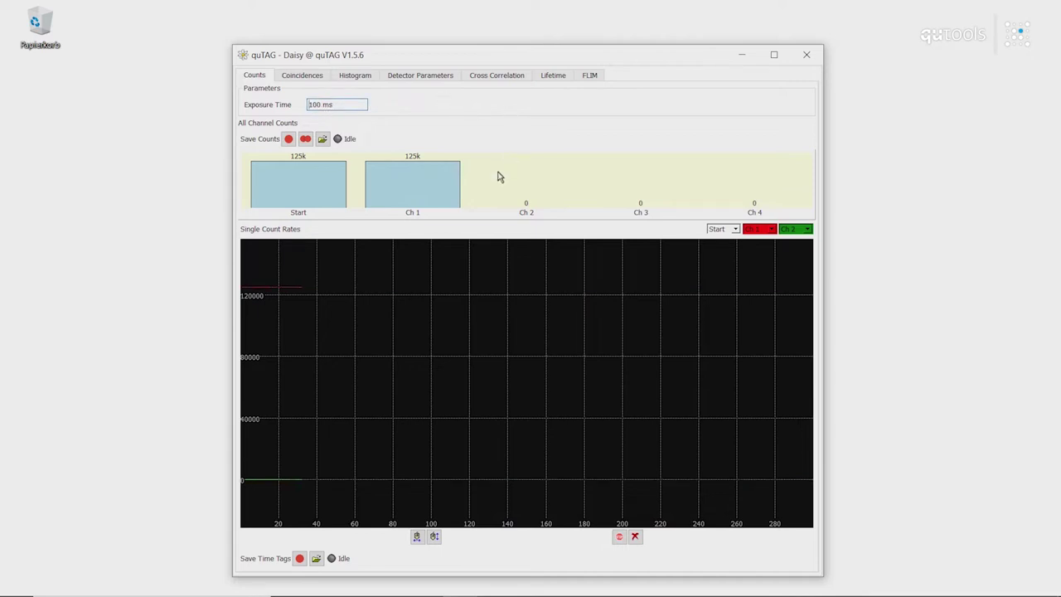
drag(343, 110, 311, 111)
text(1)
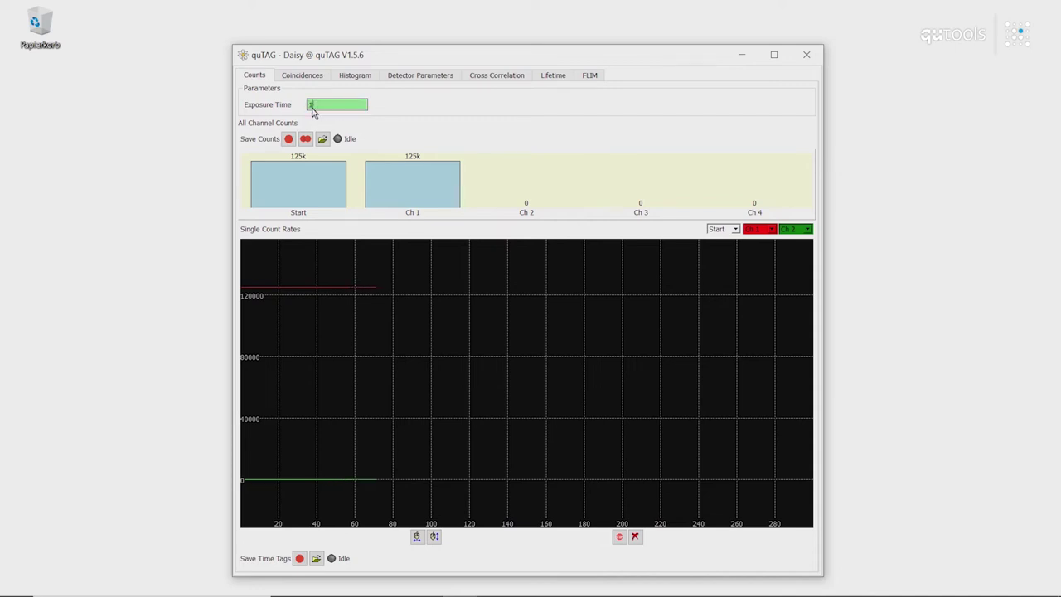
text( s)
key(Return)
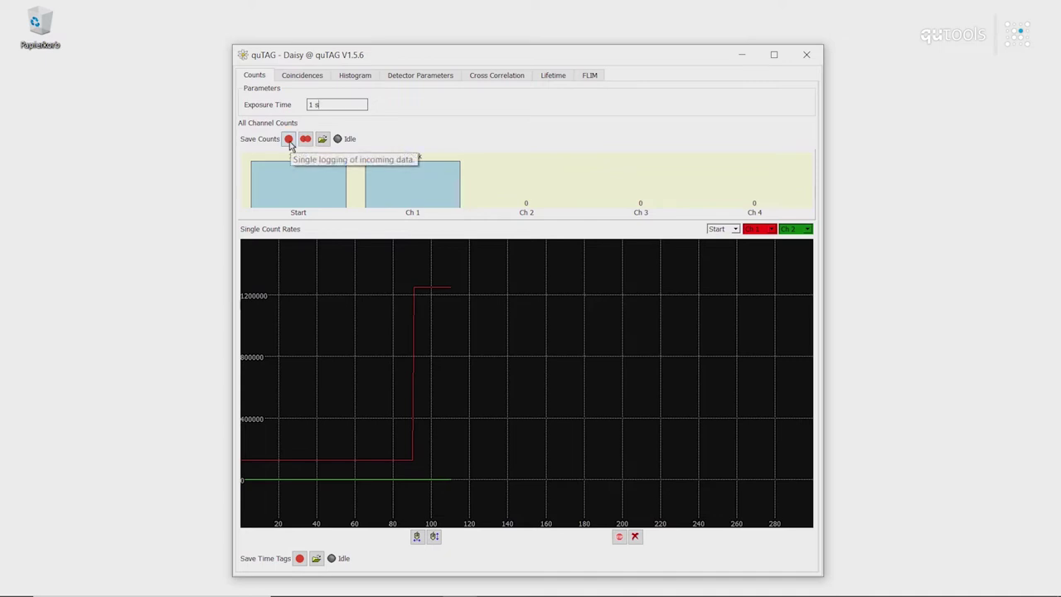
Save a single count snapshot and a short continuous count log to the desktop.
click(289, 139)
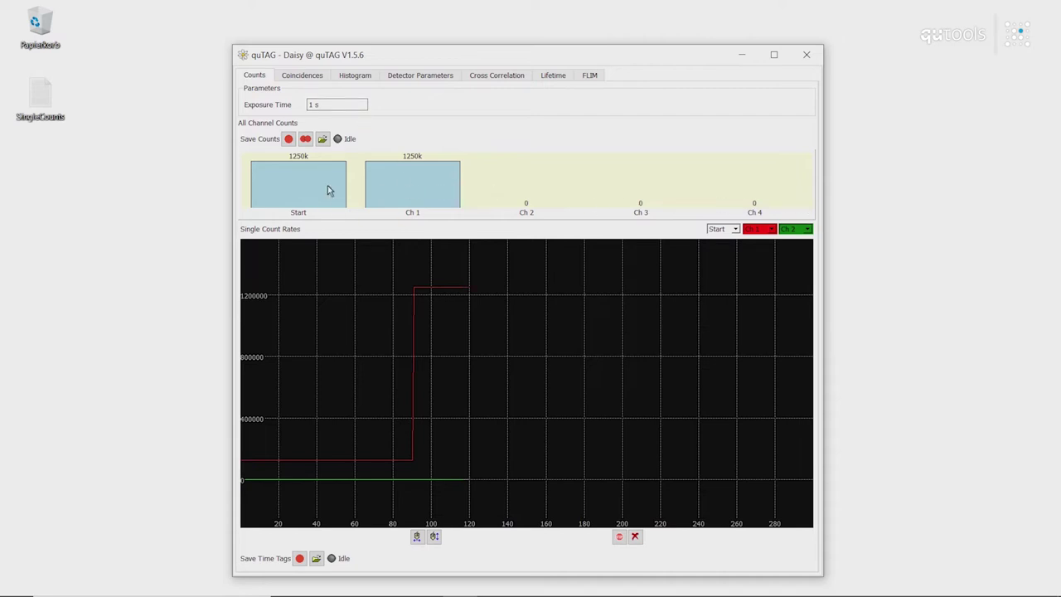
click(305, 139)
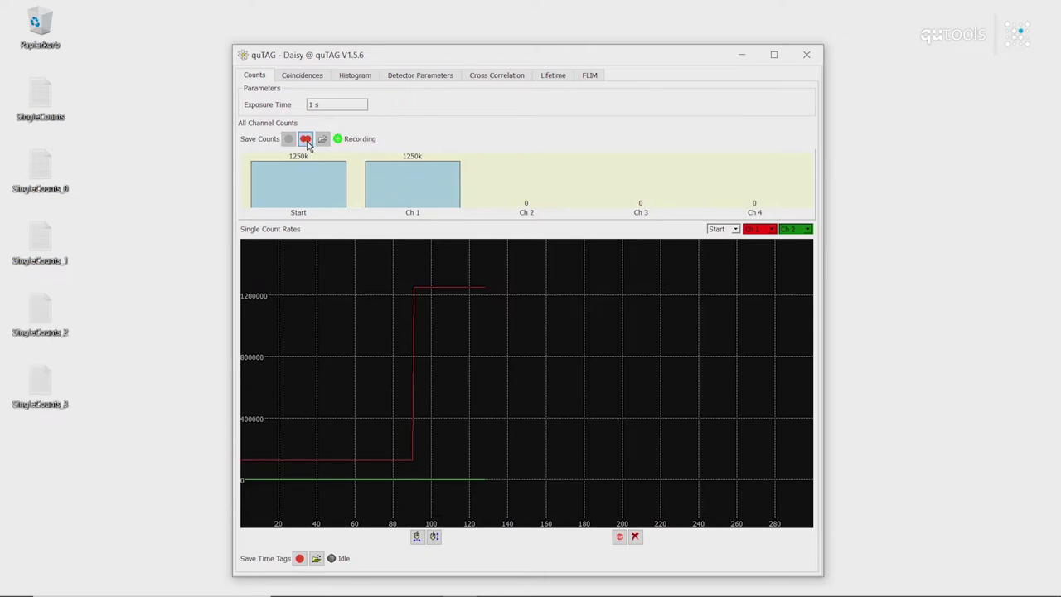
click(305, 140)
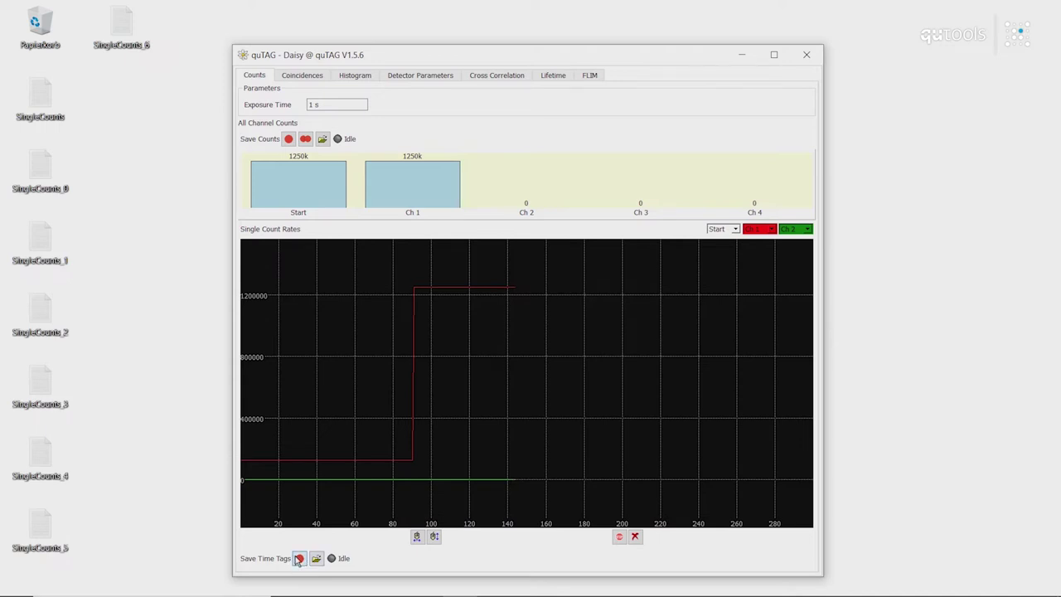
Record a brief time-tag file and open the saved TimeTags file from the desktop.
click(300, 559)
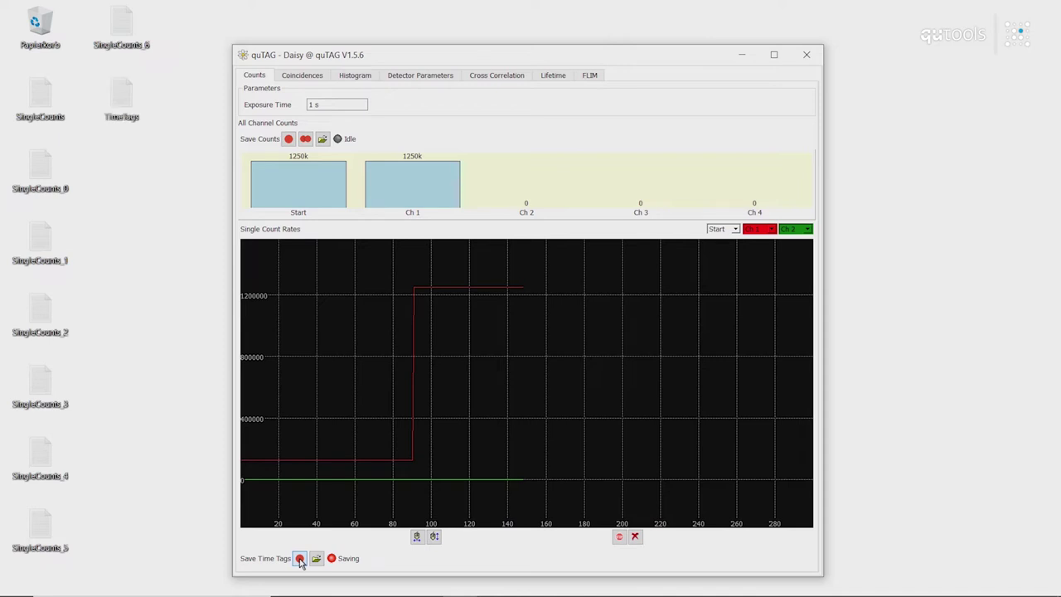
click(301, 558)
double_click(126, 107)
Scroll through the TimeTags header and channel 1 time-tag values, then close the file.
drag(338, 97, 306, 74)
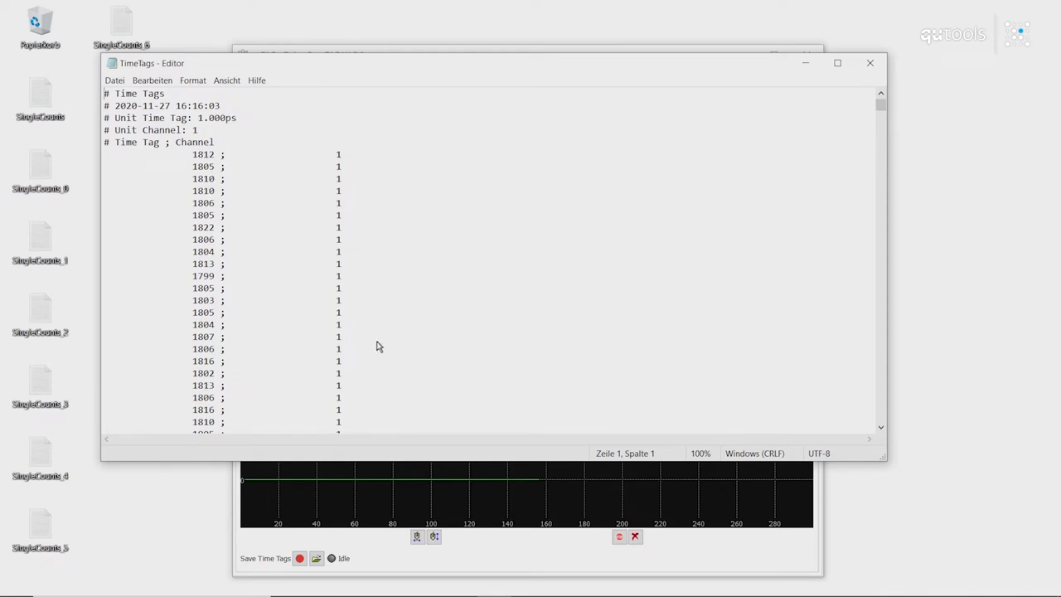
scroll(339, 174, down, 2)
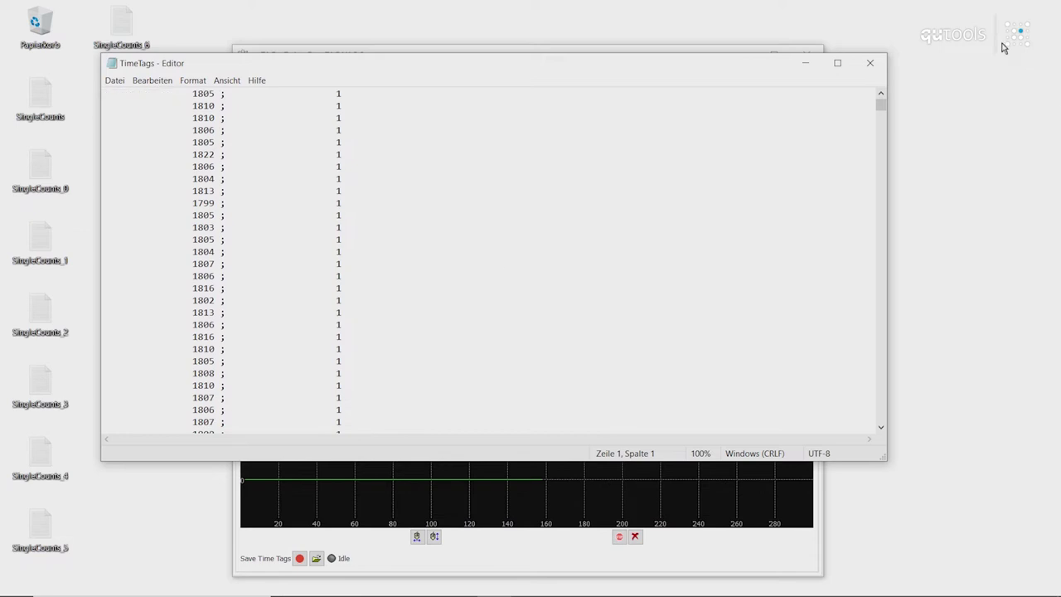
mouse_move(881, 104)
mouse_down()
mouse_move(884, 280)
mouse_move(881, 103)
mouse_up()
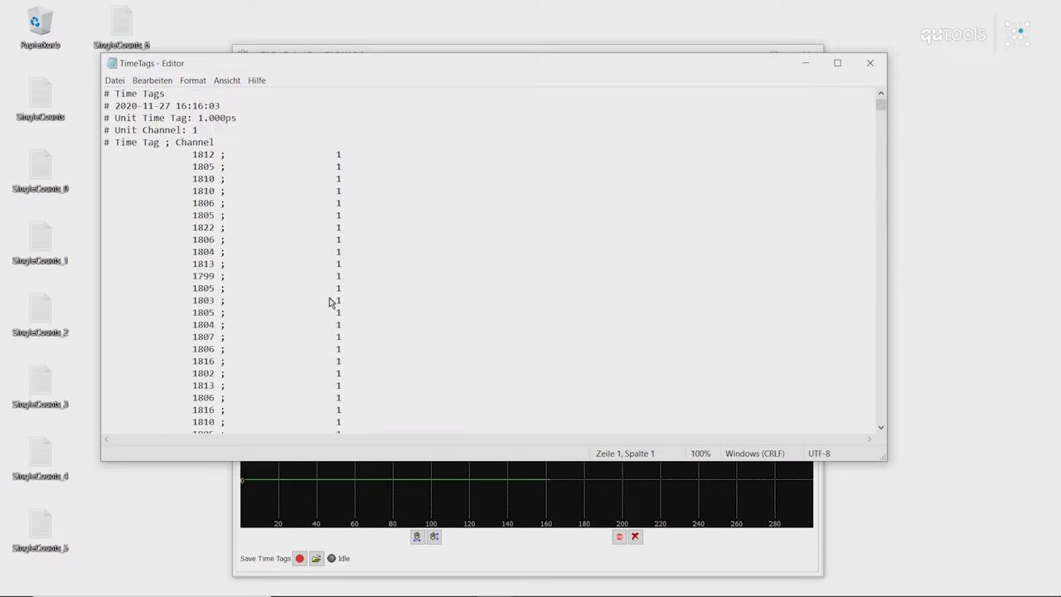
scroll(368, 174, down, 2)
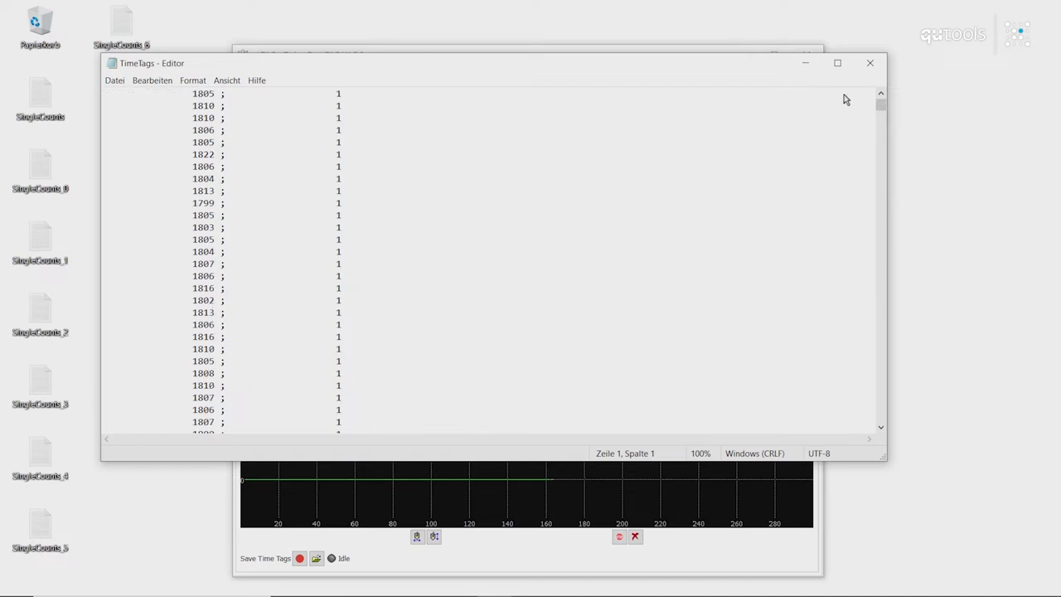
scroll(365, 249, up, 2)
scroll(249, 182, down, 8)
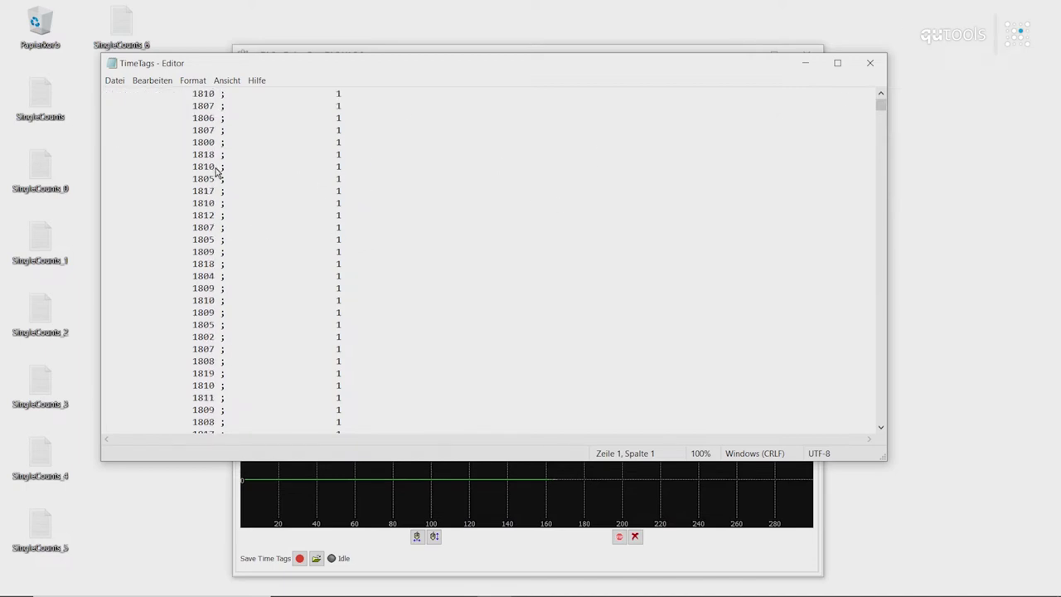
scroll(207, 259, up, 8)
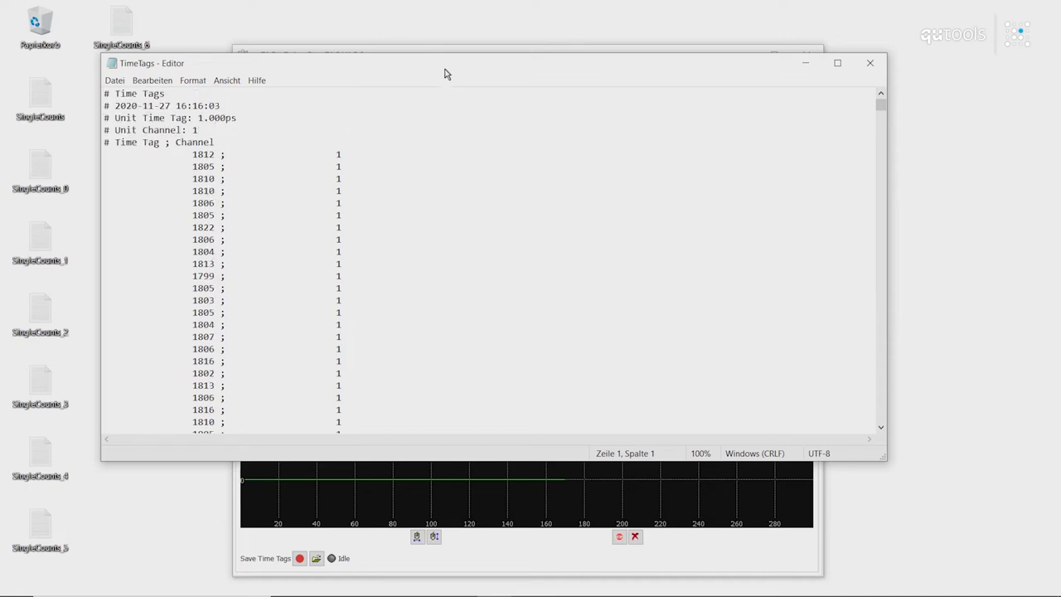
drag(445, 69, 431, 179)
click(856, 173)
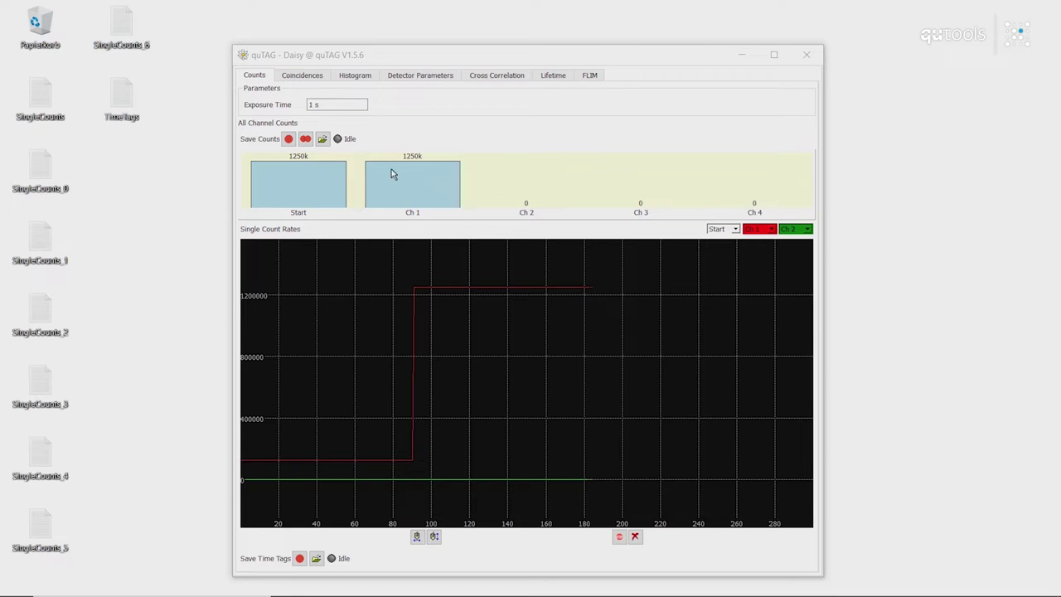
On the Coincidences tab, set the coincidence window to 1.75 ns using a decimal point.
click(316, 80)
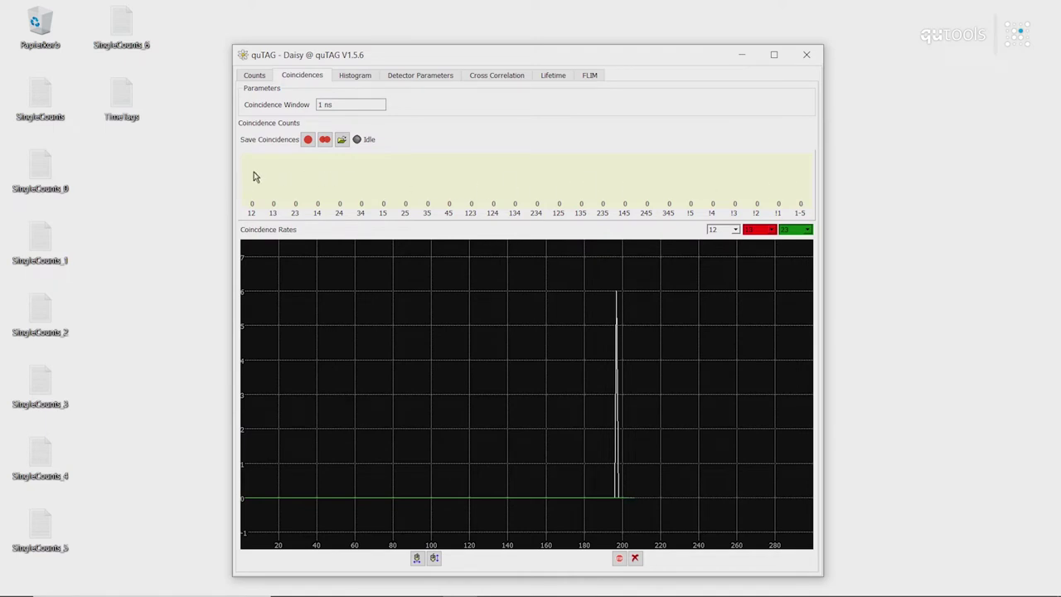
double_click(329, 107)
text(1)
double_click(323, 107)
text(1,75)
key(Left)
key(Left)
key(BackSpace)
text(.)
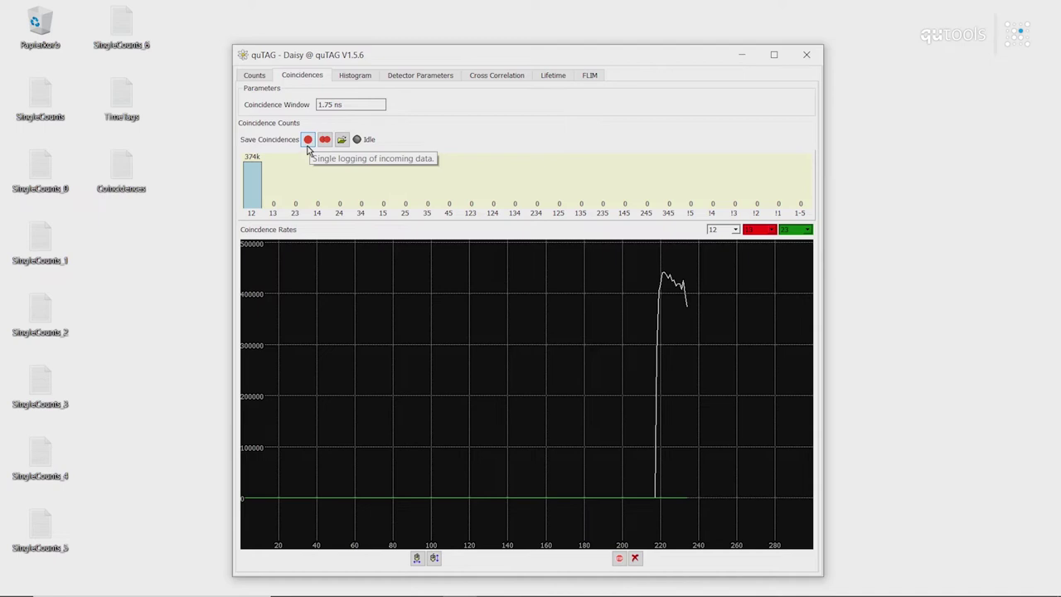
On the Histogram tab, set the bin width to 1 and the bin count to 5000.
click(359, 77)
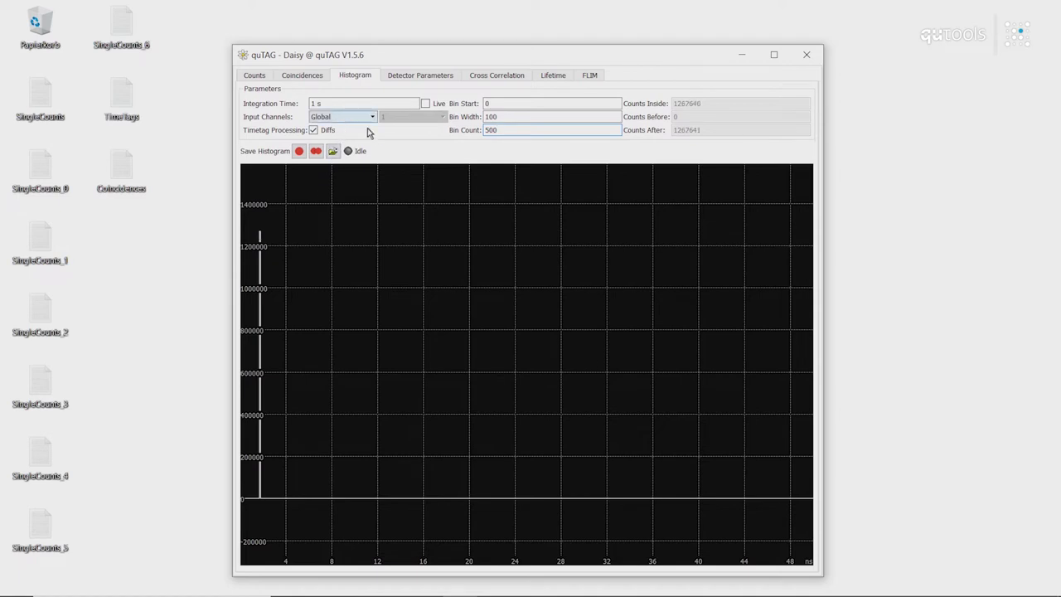
click(508, 121)
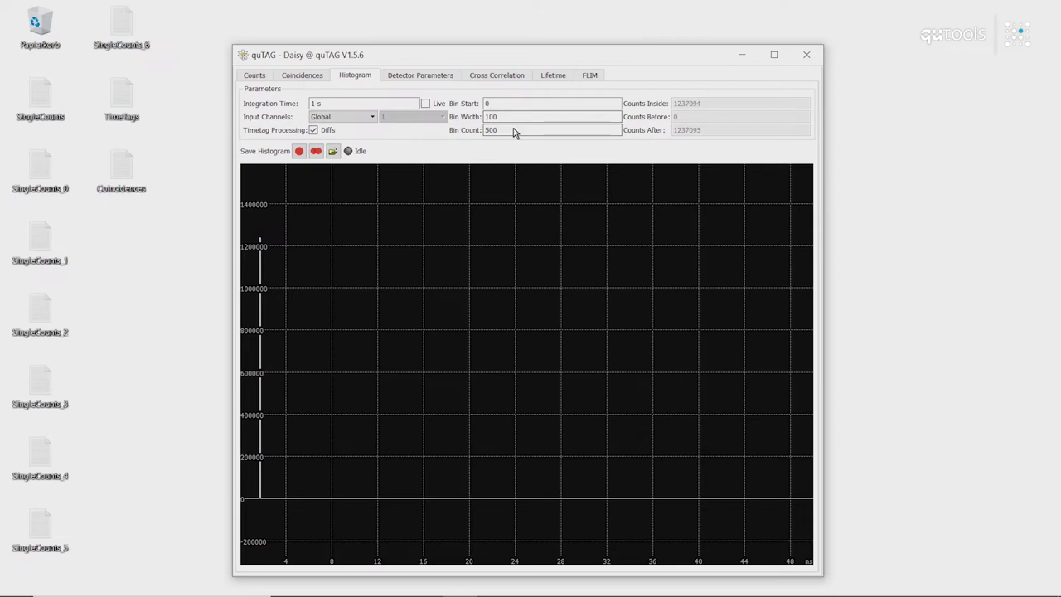
key(BackSpace)
click(525, 131)
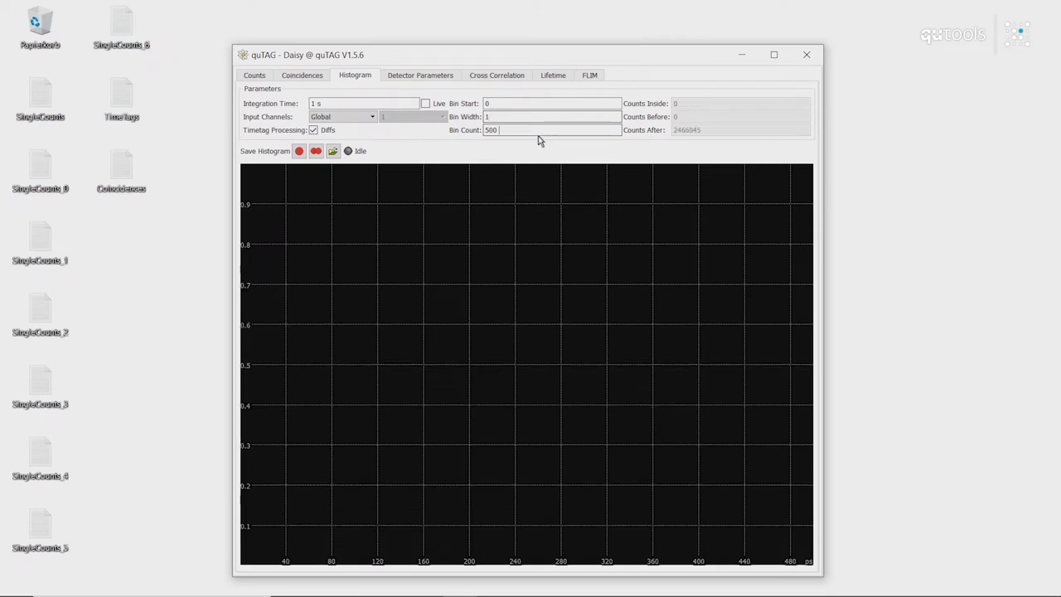
key(Return)
text(00)
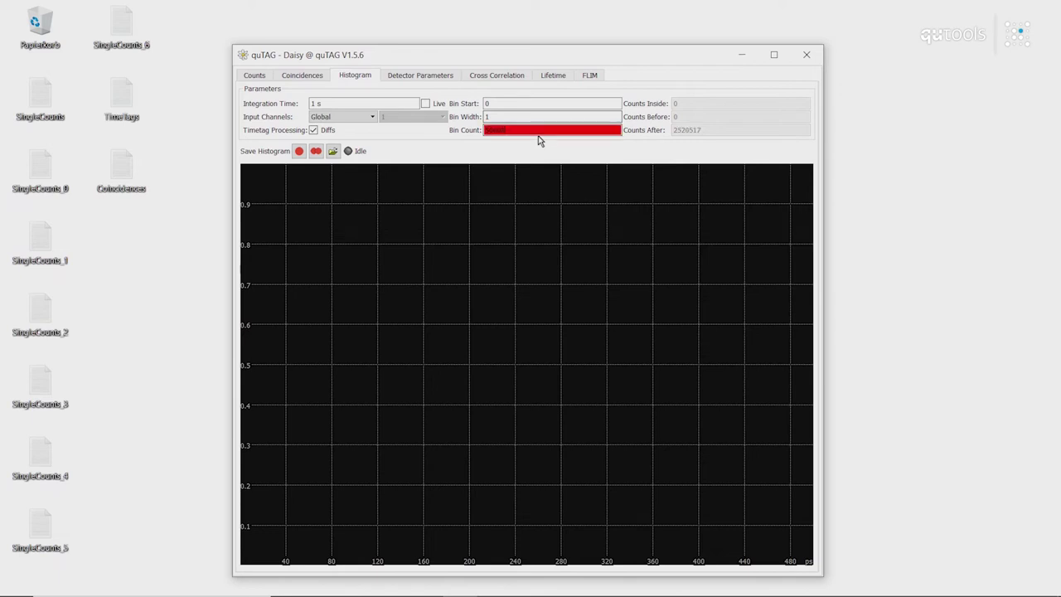
key(Return)
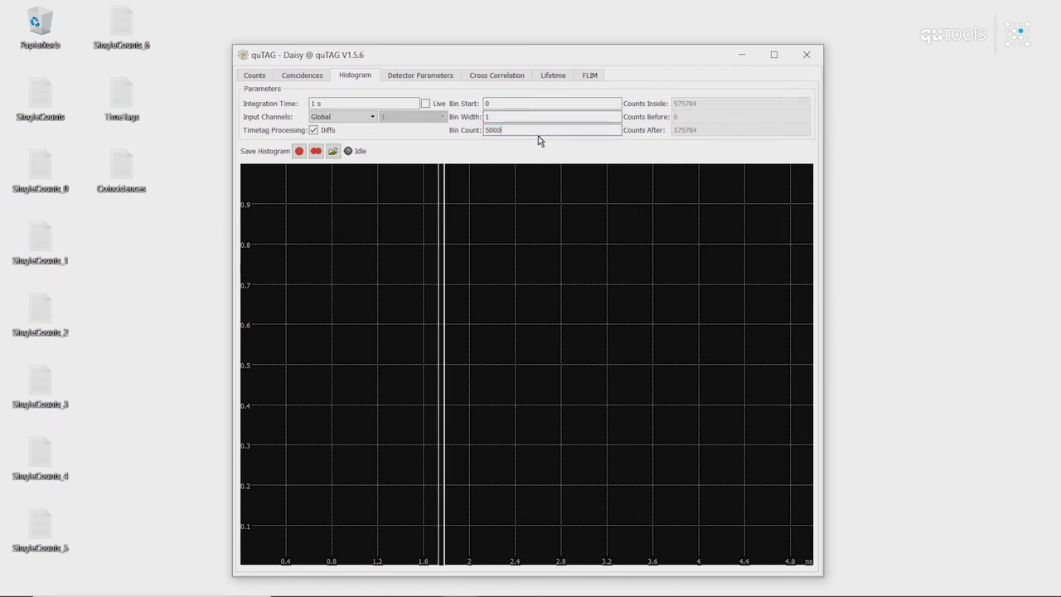
Switch the histogram x range to manual and zoom into the peak around 1.48–1.92 ns.
right_click(412, 217)
click(431, 220)
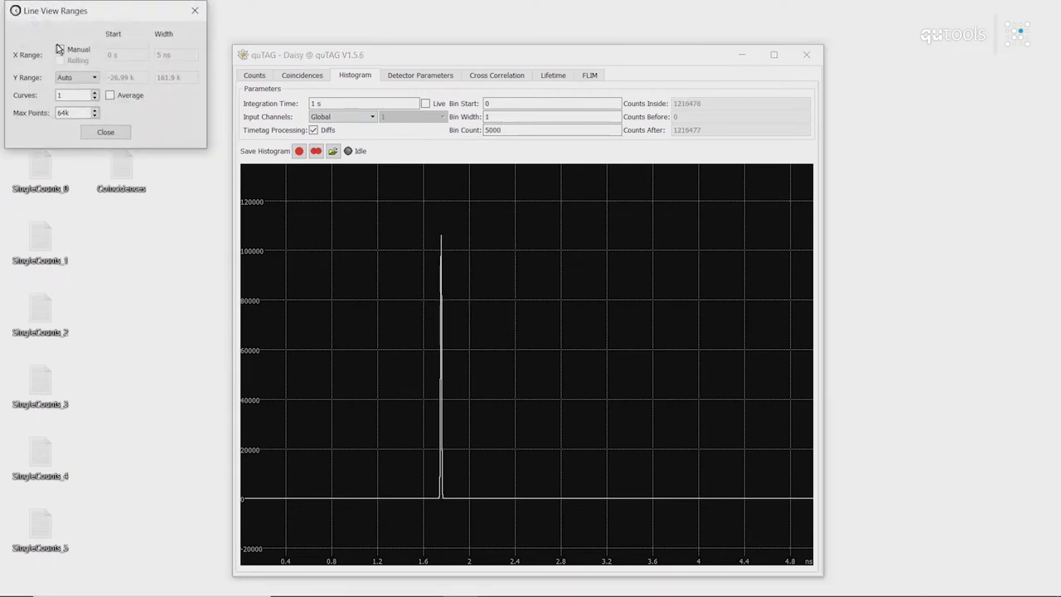
click(59, 51)
click(106, 133)
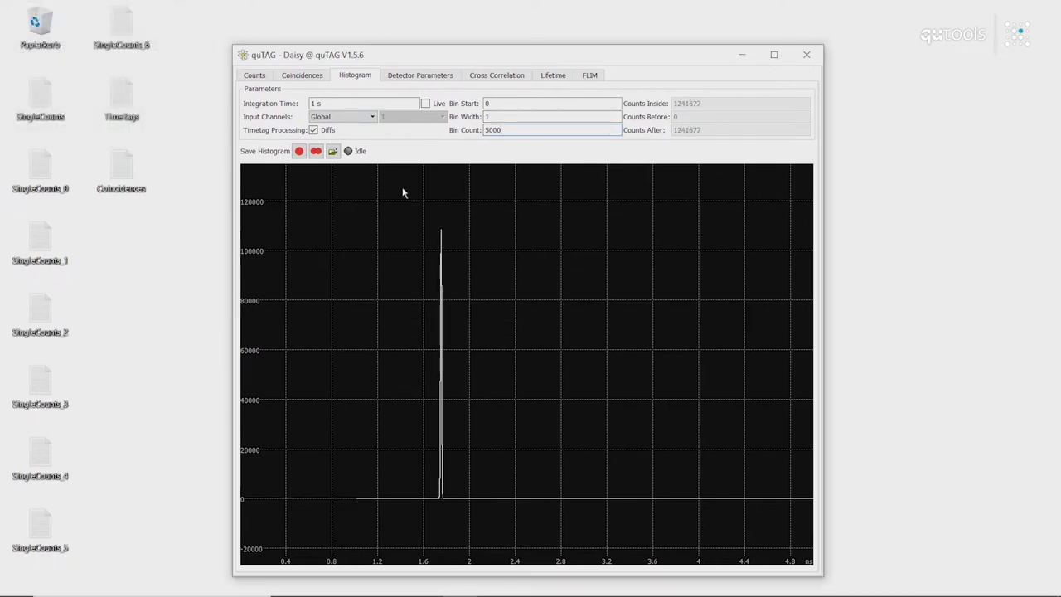
drag(428, 290, 466, 508)
click(462, 205)
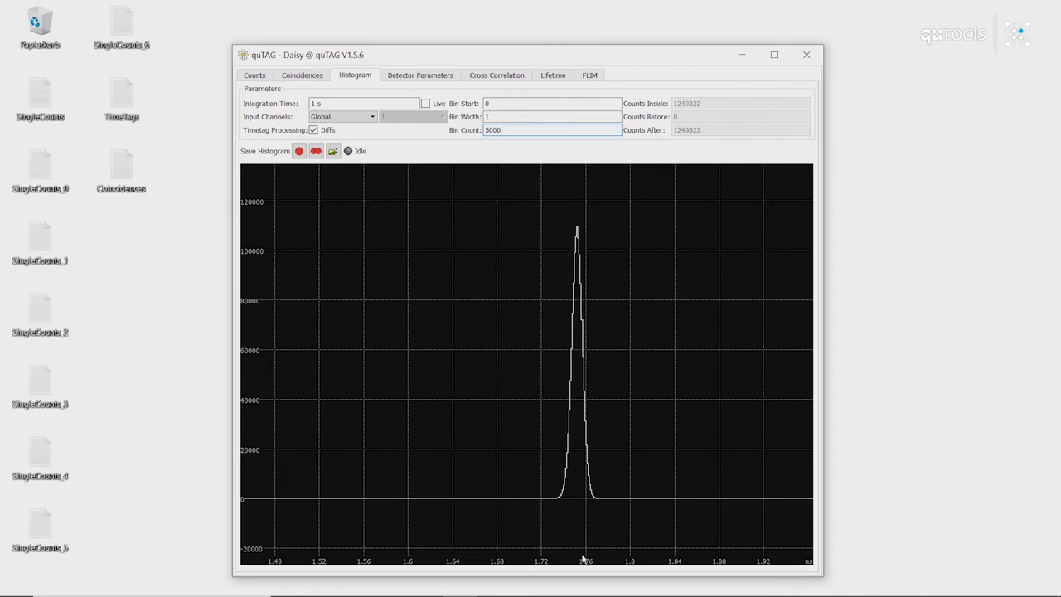
mouse_move(584, 463)
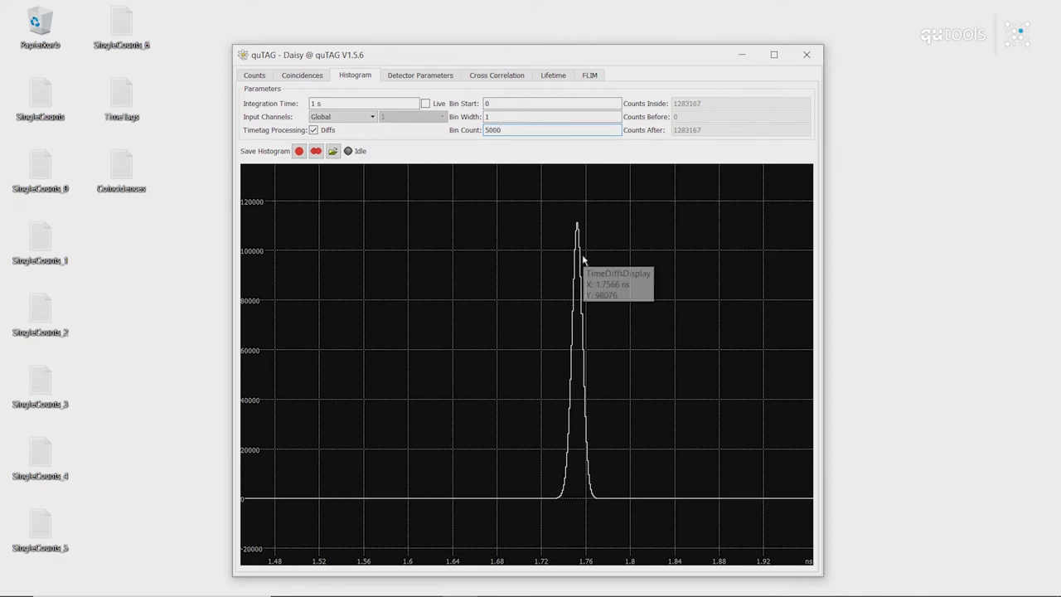
mouse_move(580, 237)
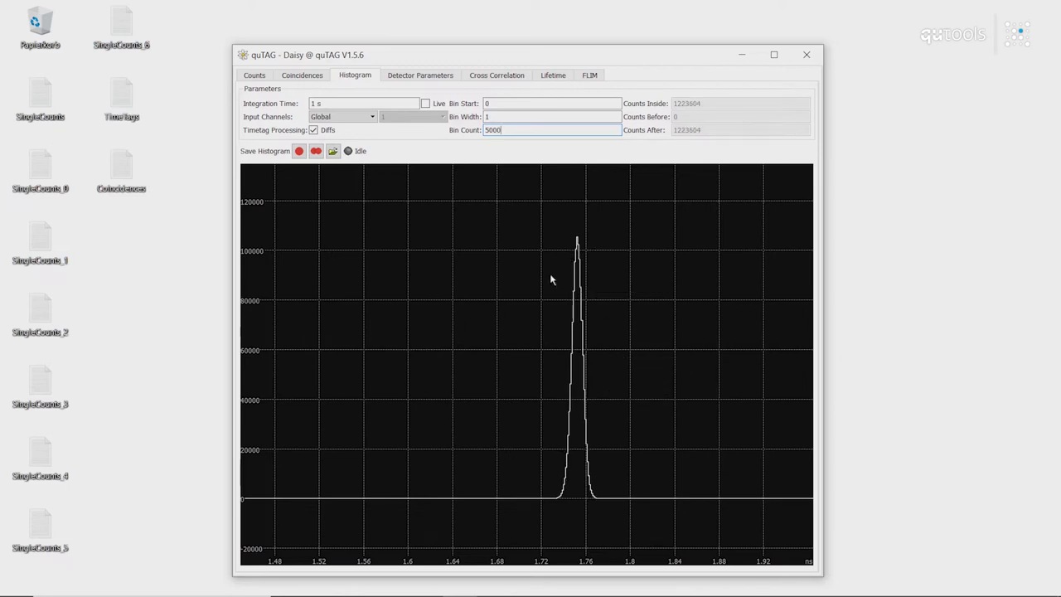
Open Detector Parameters in its own window beside the histogram.
click(420, 76)
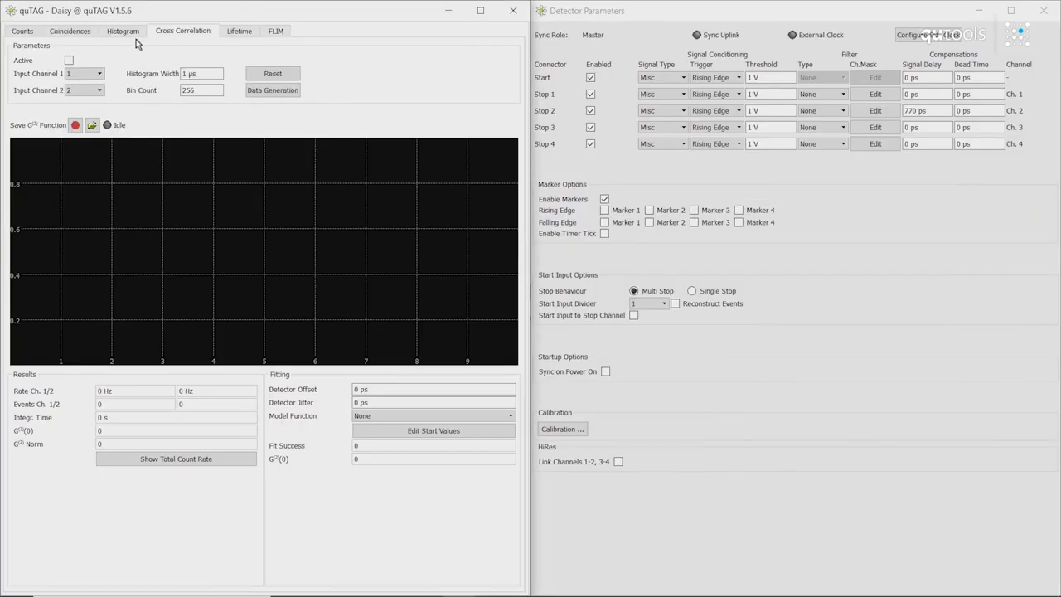
click(123, 34)
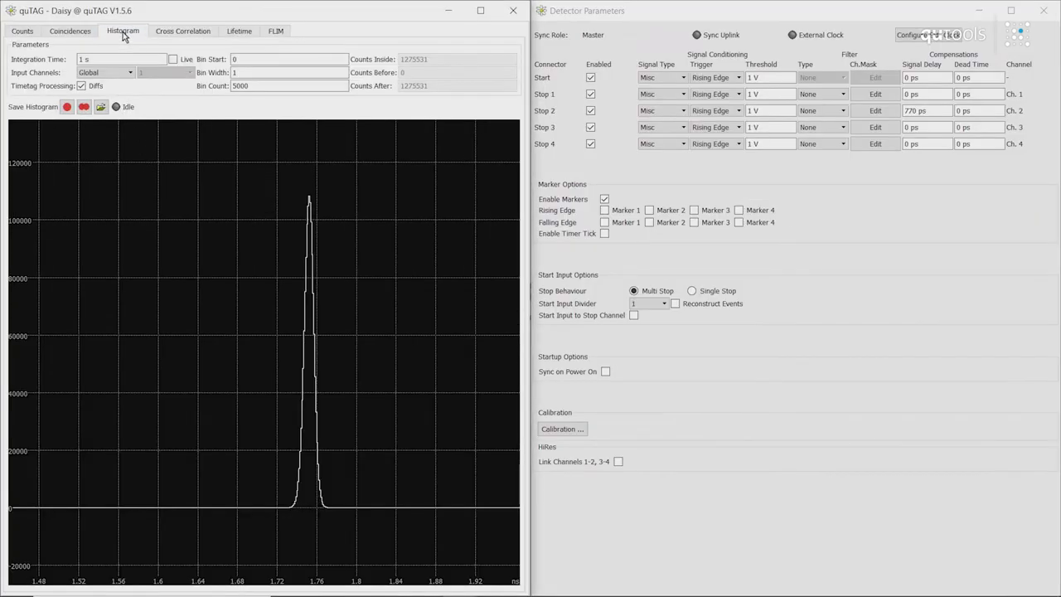
click(809, 15)
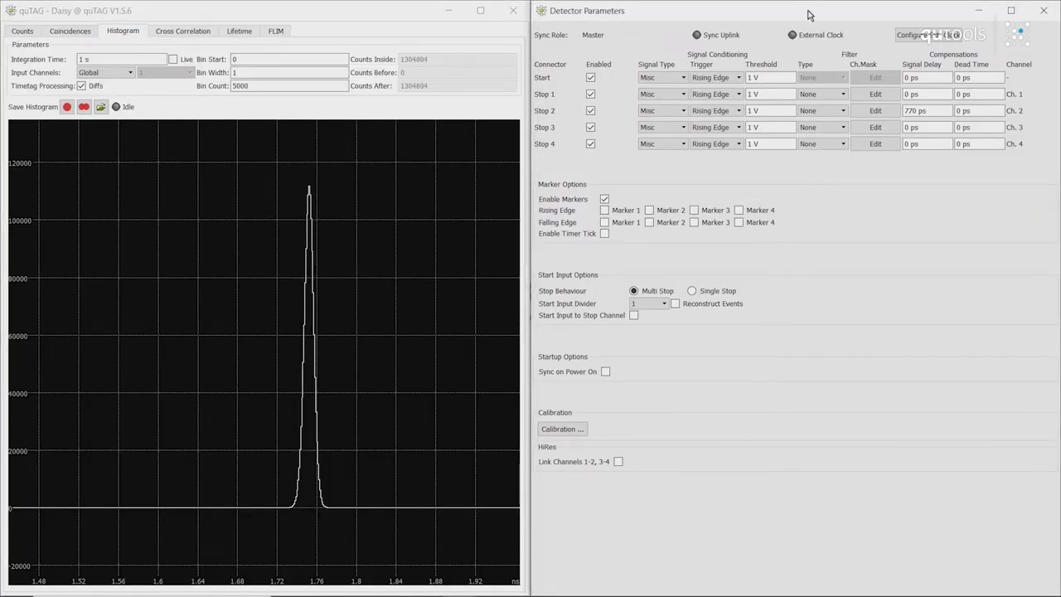
Set the Stop 1 signal delay to -1.75 ns.
click(909, 96)
key(ctrl+a)
key(BackSpace)
text(1)
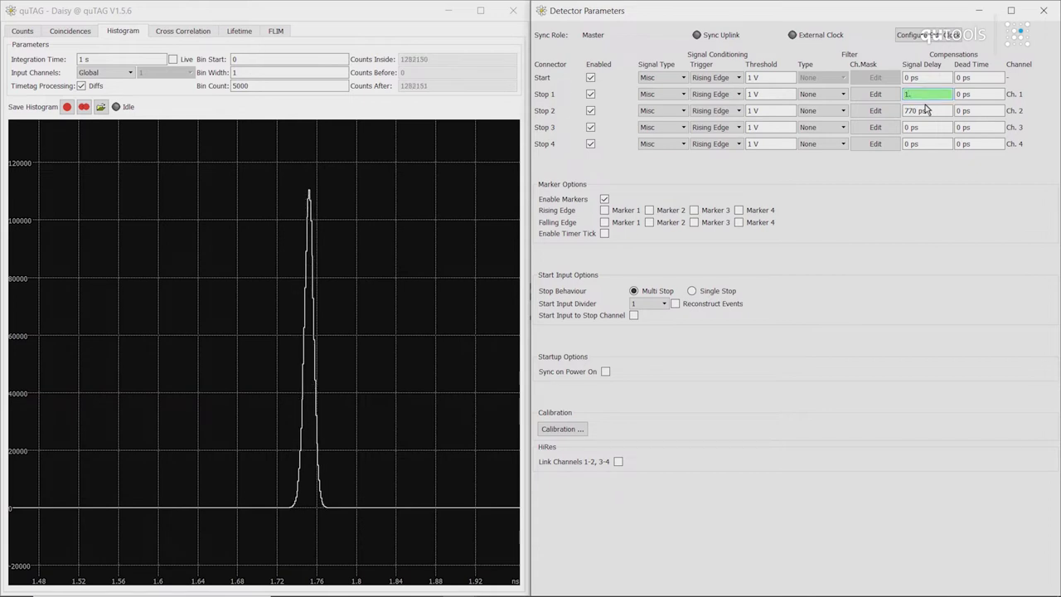
text(.75 ns)
key(Return)
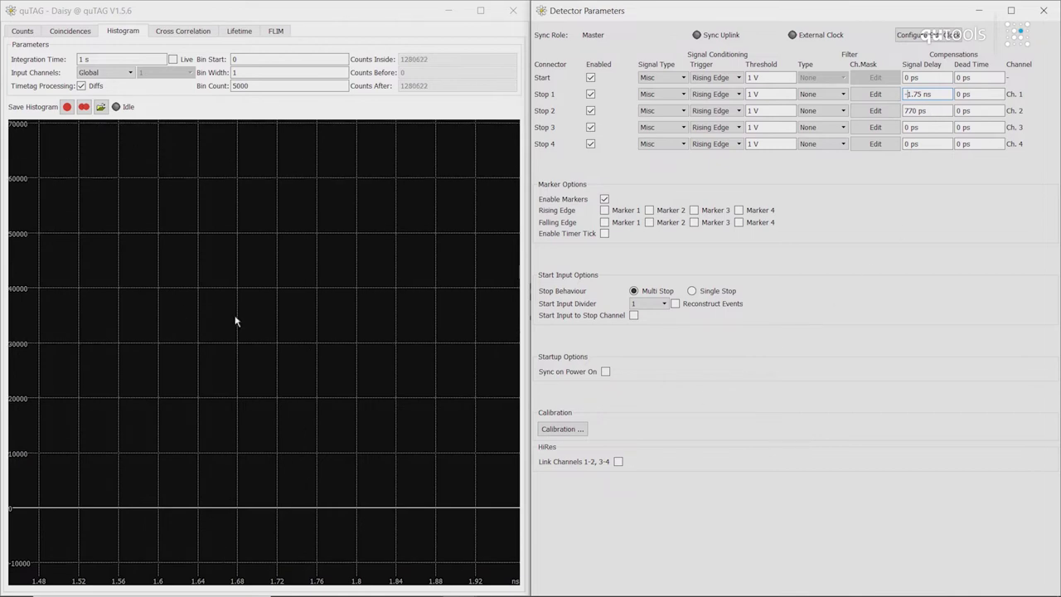
Return the histogram's x range to automatic scaling.
right_click(323, 419)
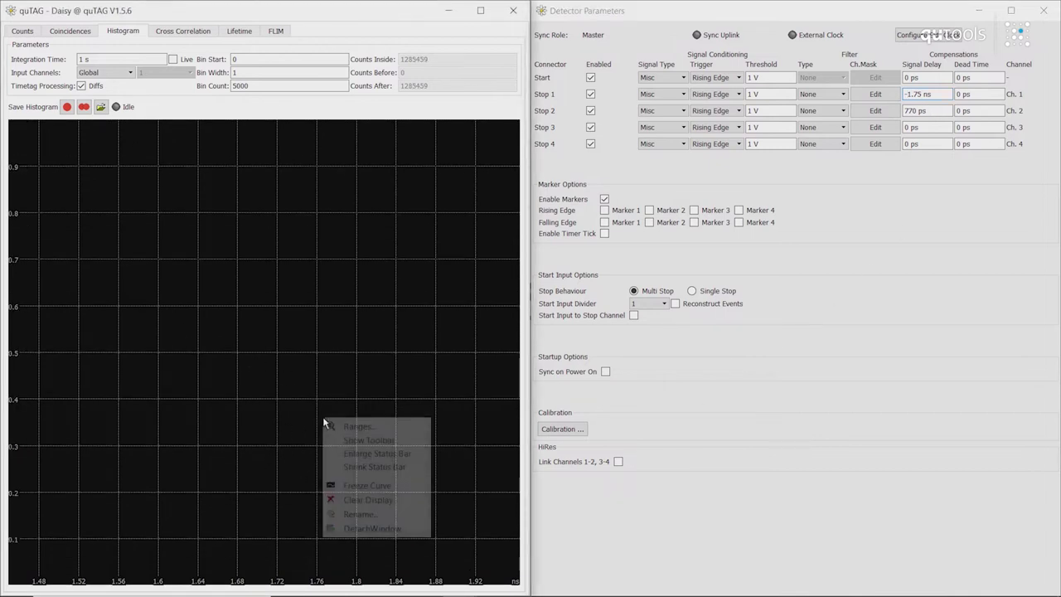
click(357, 426)
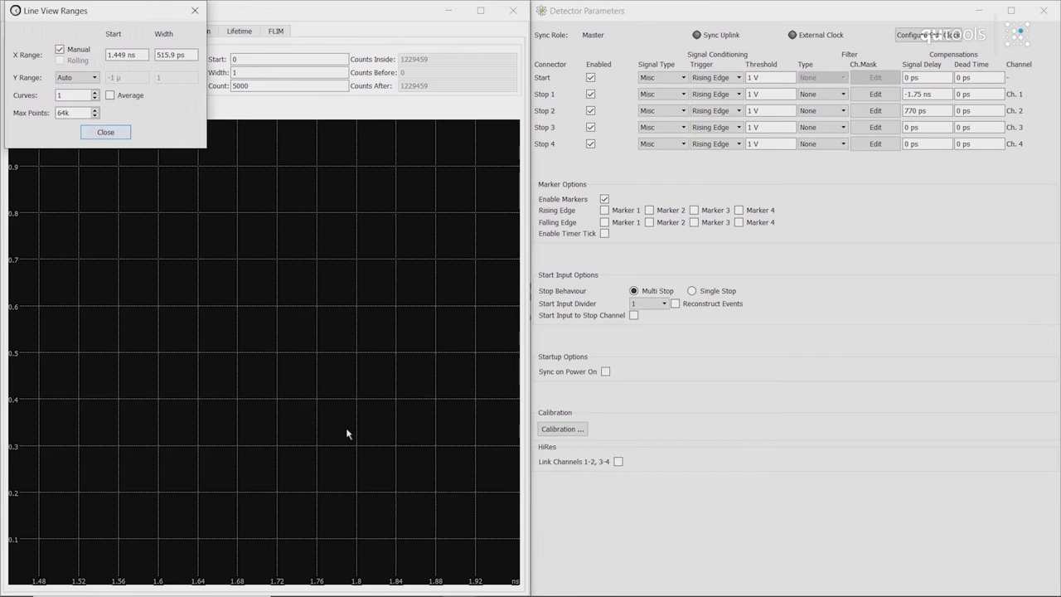
click(60, 50)
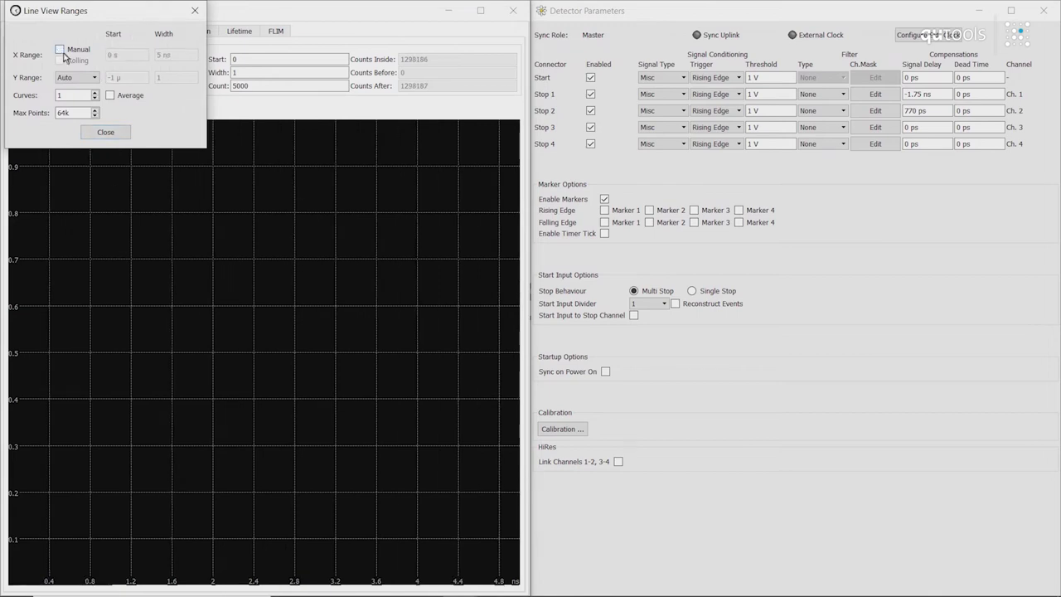
click(105, 133)
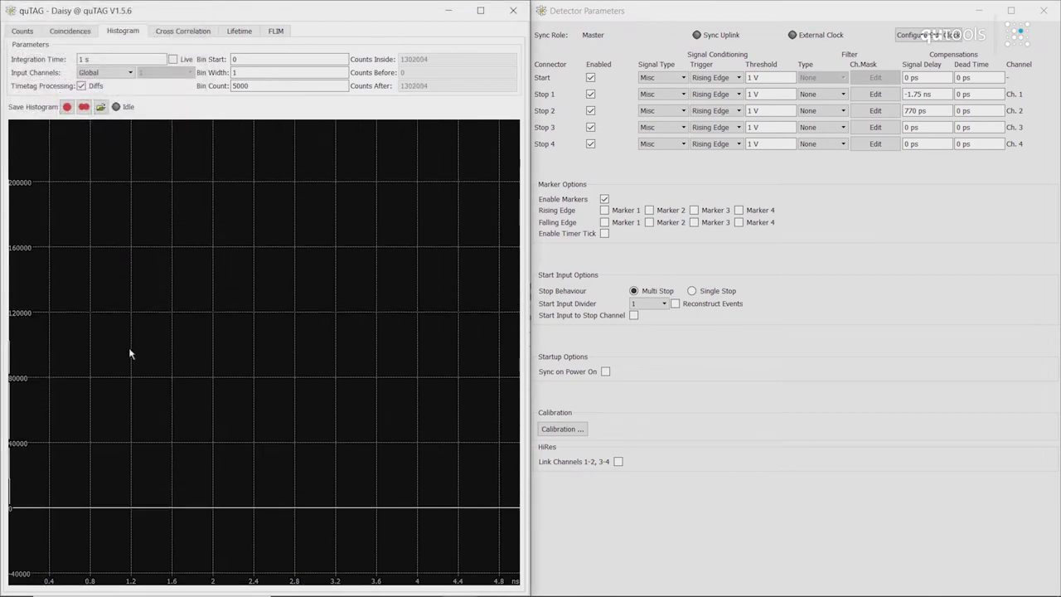
Set the histogram bin count to 500.
click(258, 88)
key(BackSpace)
key(BackSpace)
key(BackSpace)
key(BackSpace)
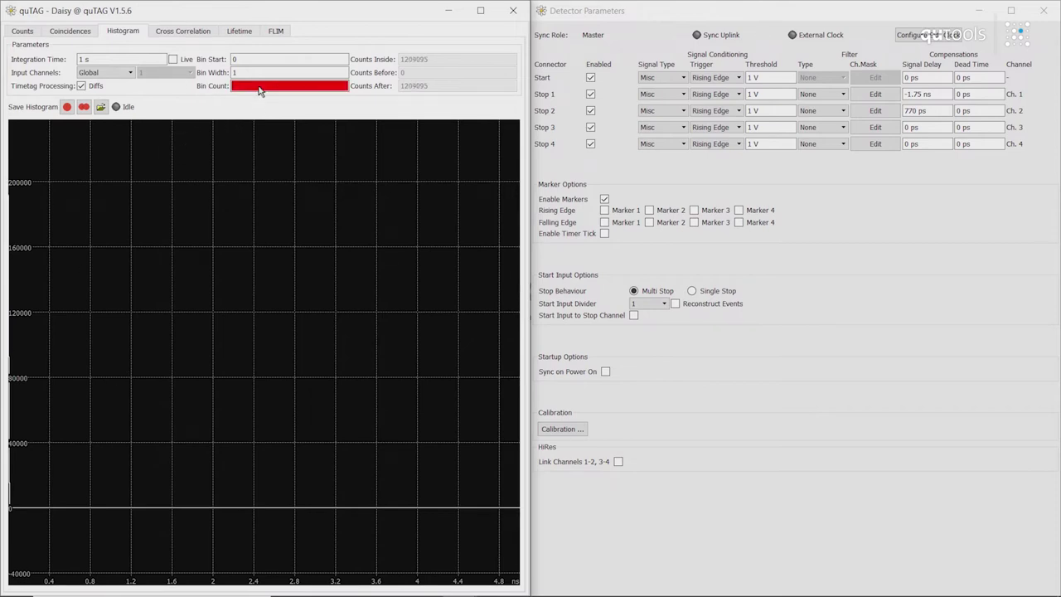
text(5000)
key(Return)
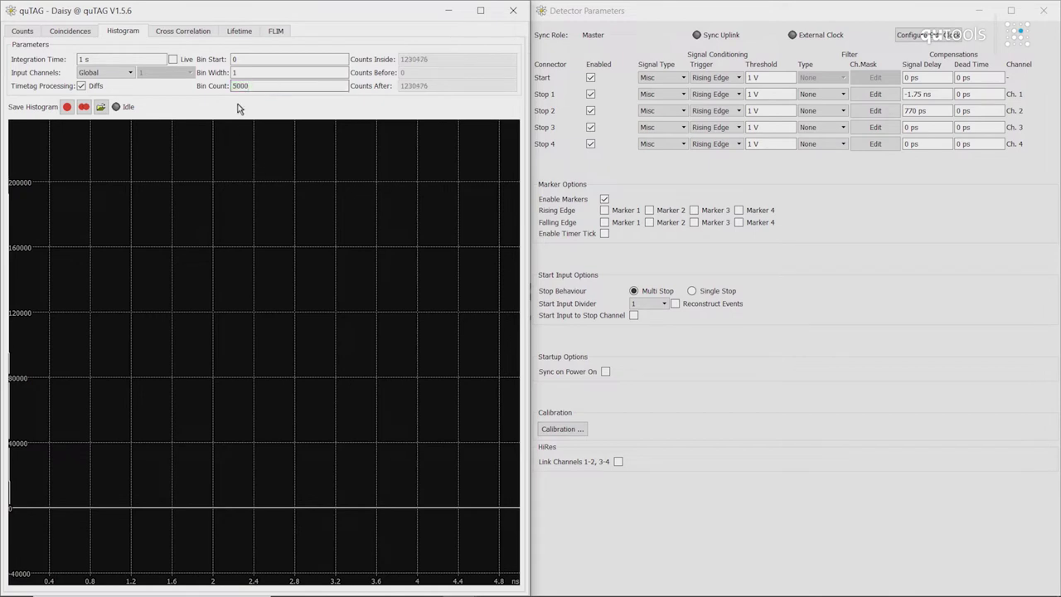
key(BackSpace)
key(Return)
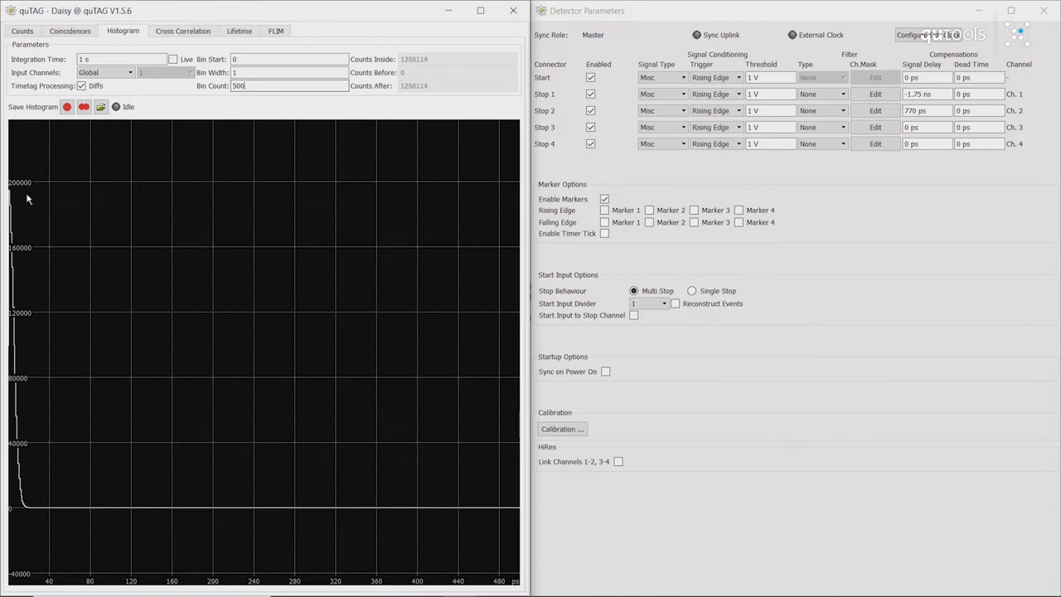
Lower the bin count to 50, keep Stop 1 on rising edge, and dock Detector Parameters.
mouse_move(27, 199)
key(BackSpace)
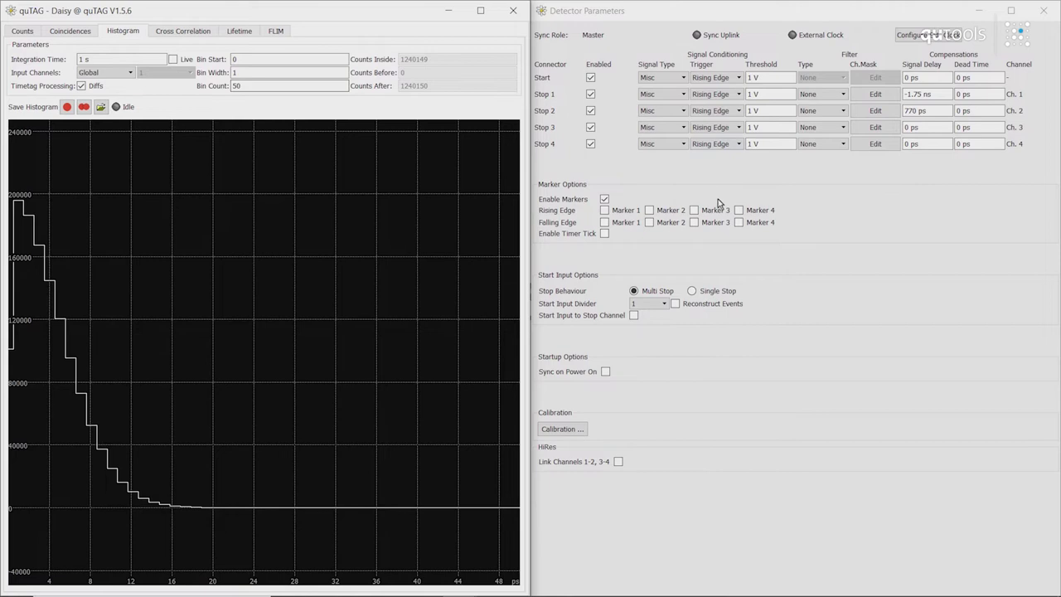
click(768, 338)
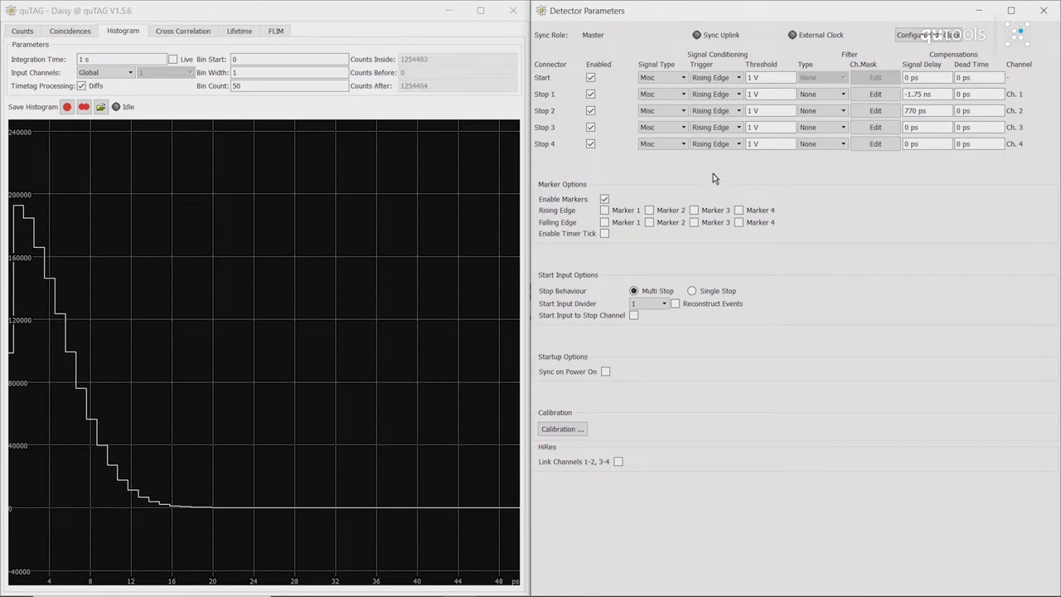
click(726, 95)
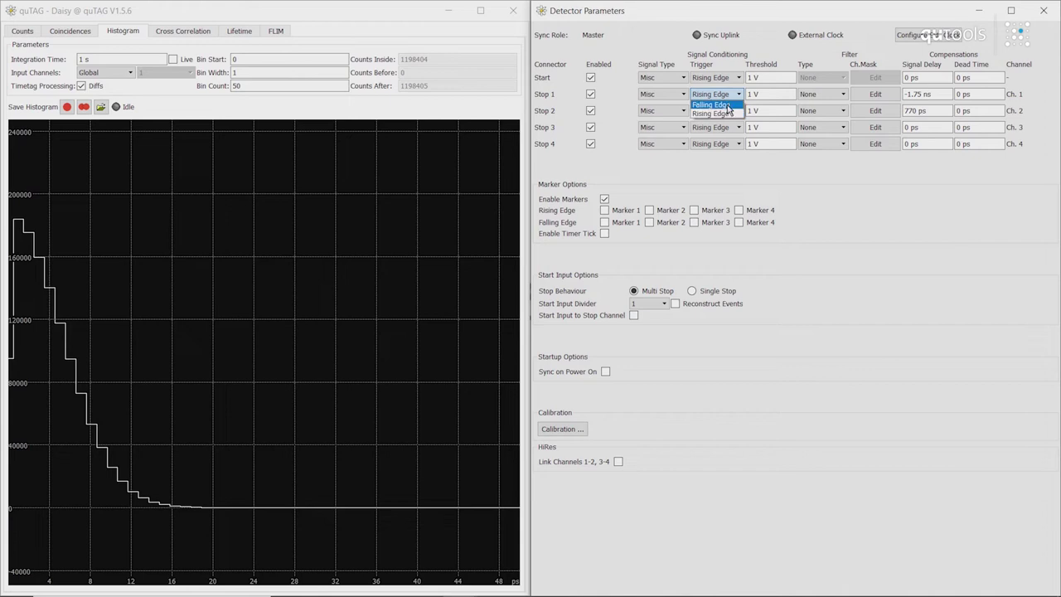
click(727, 96)
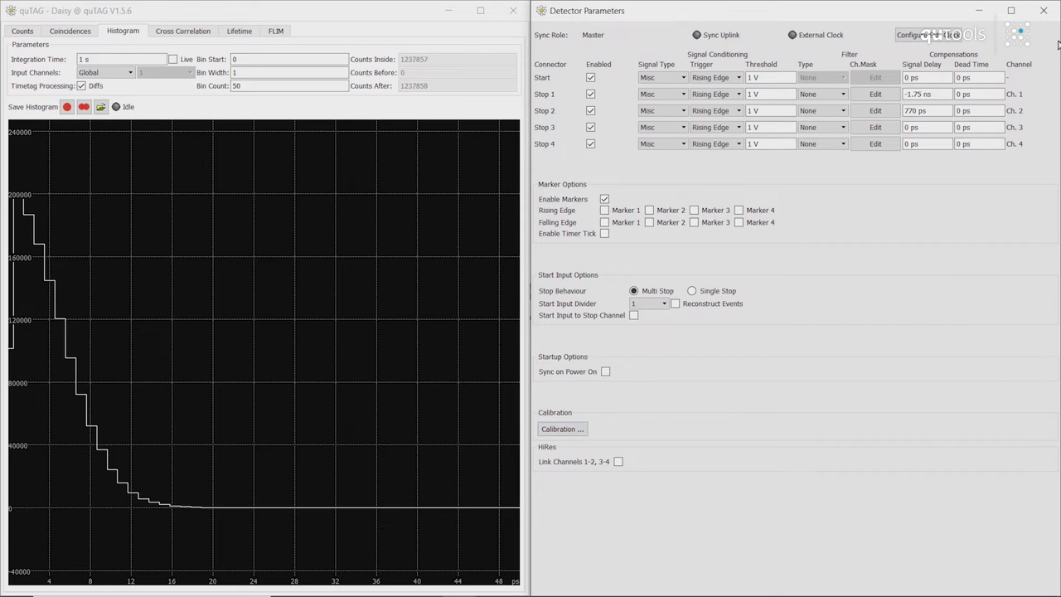
click(1044, 10)
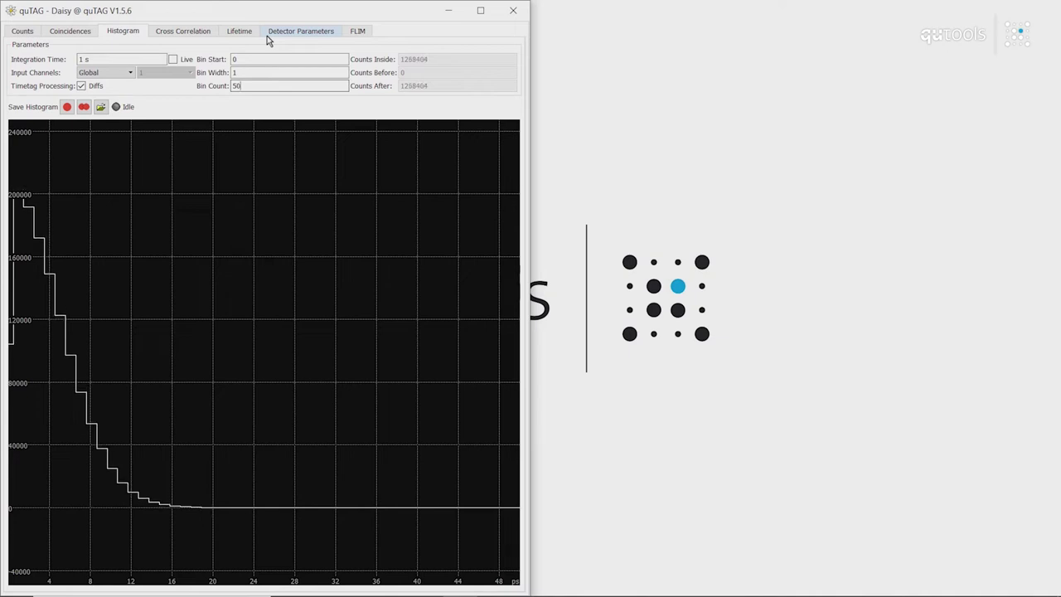
Close quTAG Daisy and download the Python examples zip from the quTAG HR & MC downloads.
click(518, 13)
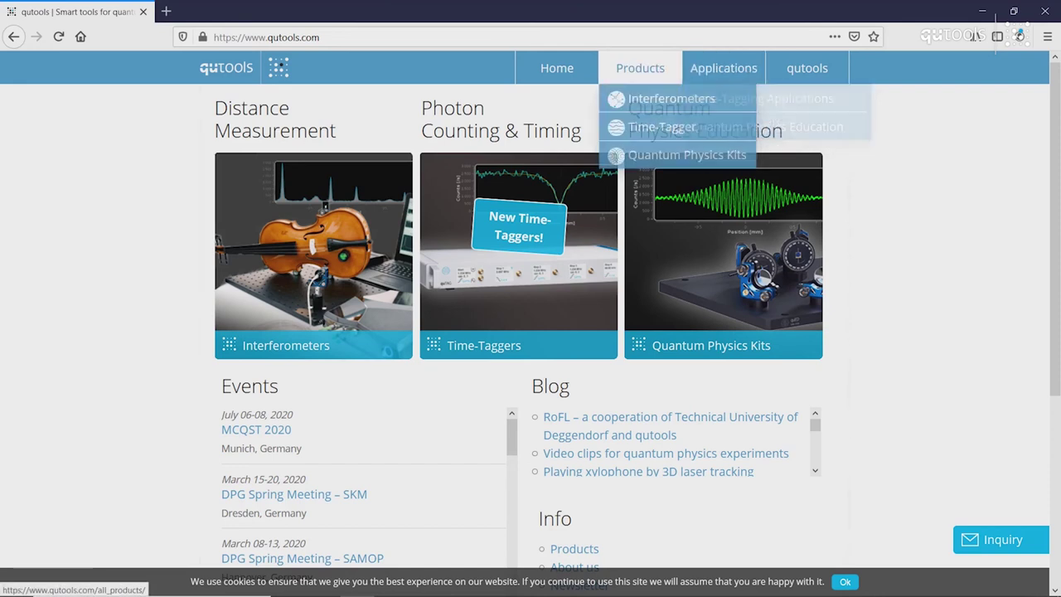
click(661, 126)
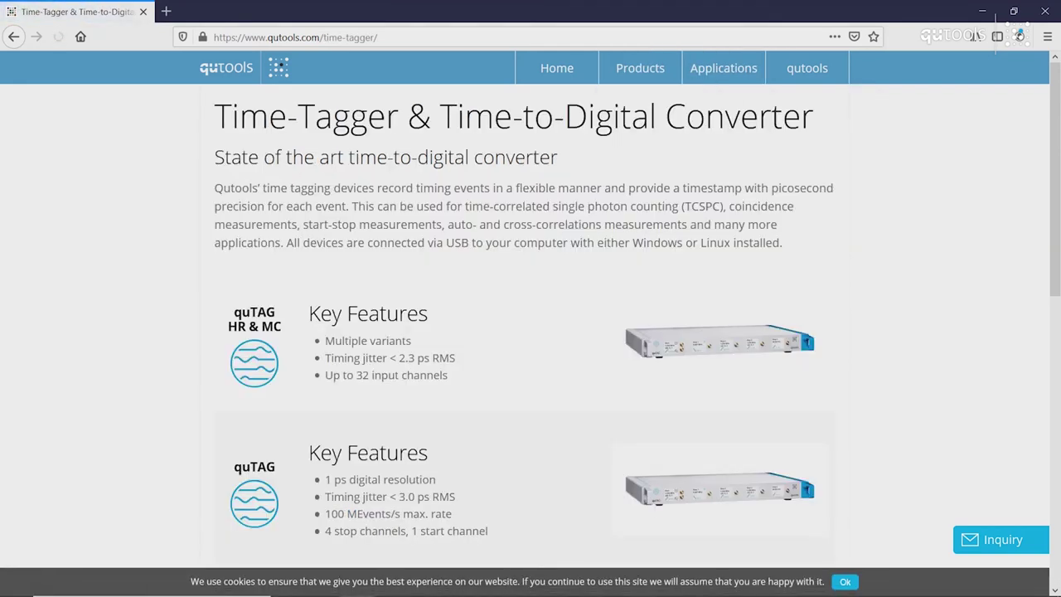
click(274, 298)
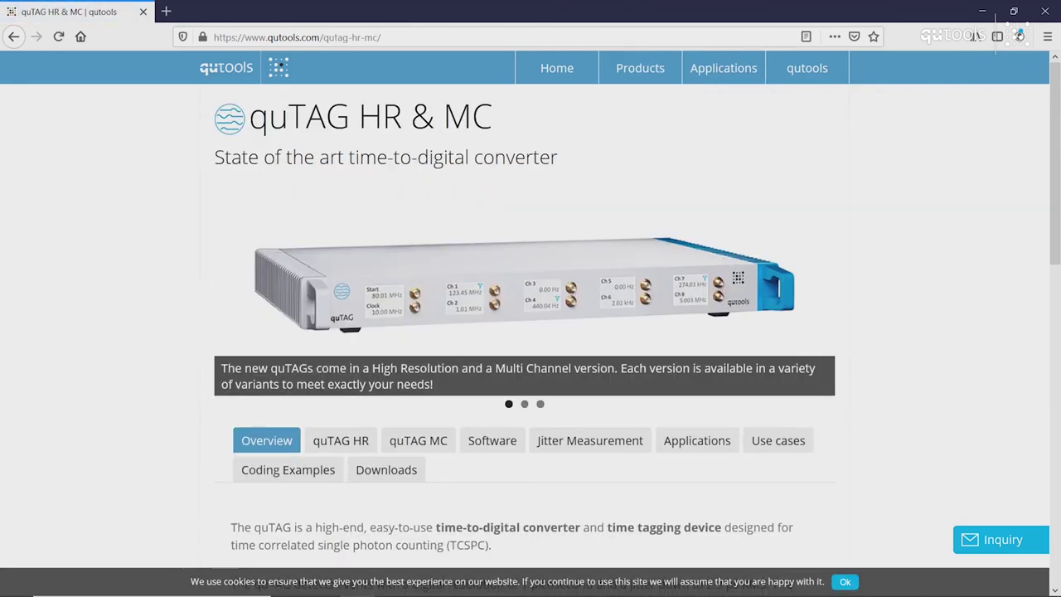
click(386, 469)
scroll(301, 386, down, 3)
scroll(301, 385, up, 1)
click(301, 385)
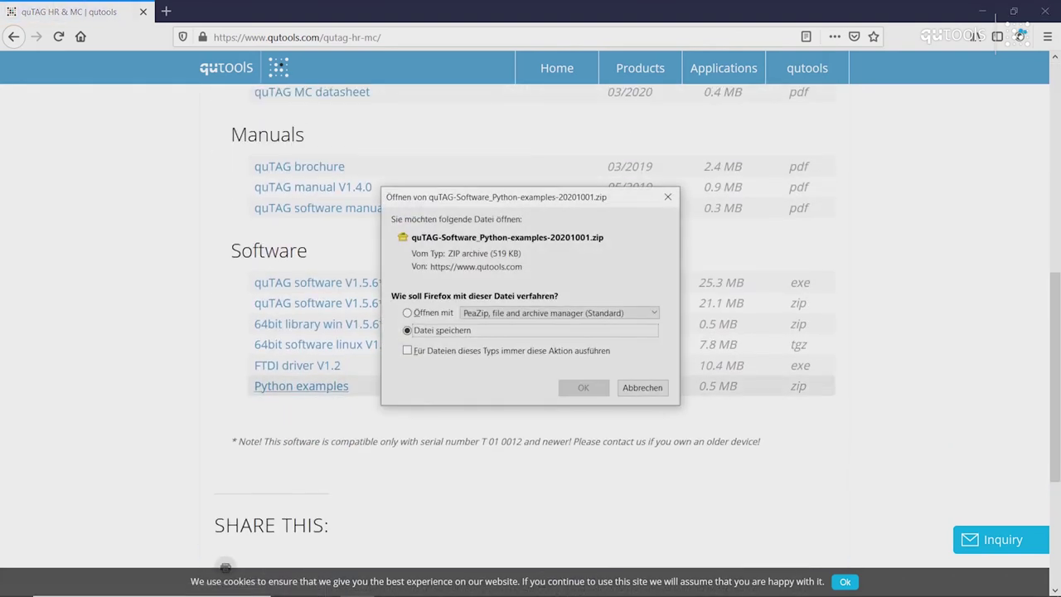
click(584, 388)
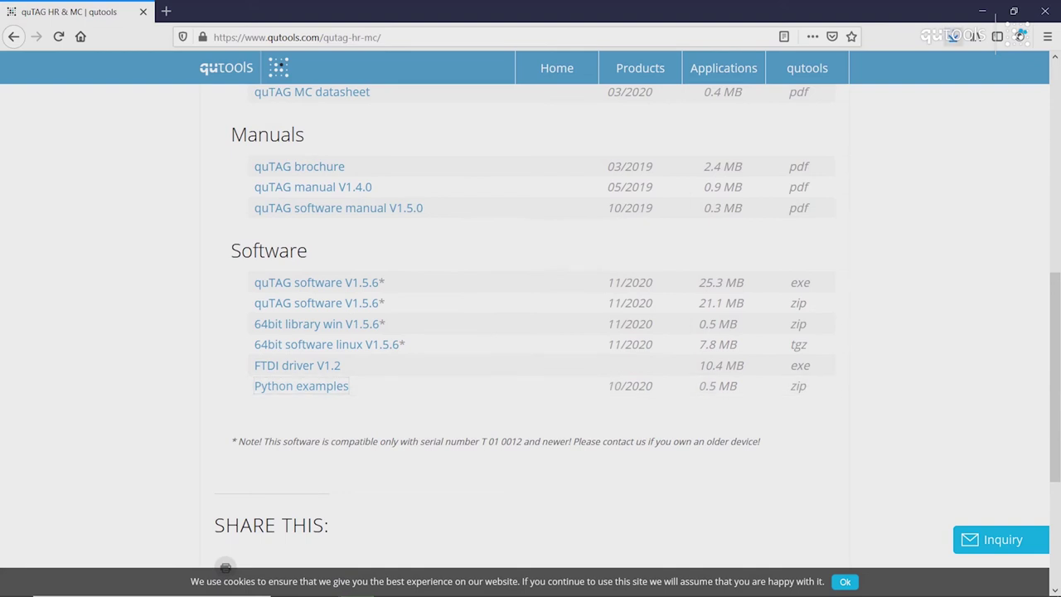
Open the extracted quTAG-Software_Python-examples-20201001 folder in Downloads.
click(942, 71)
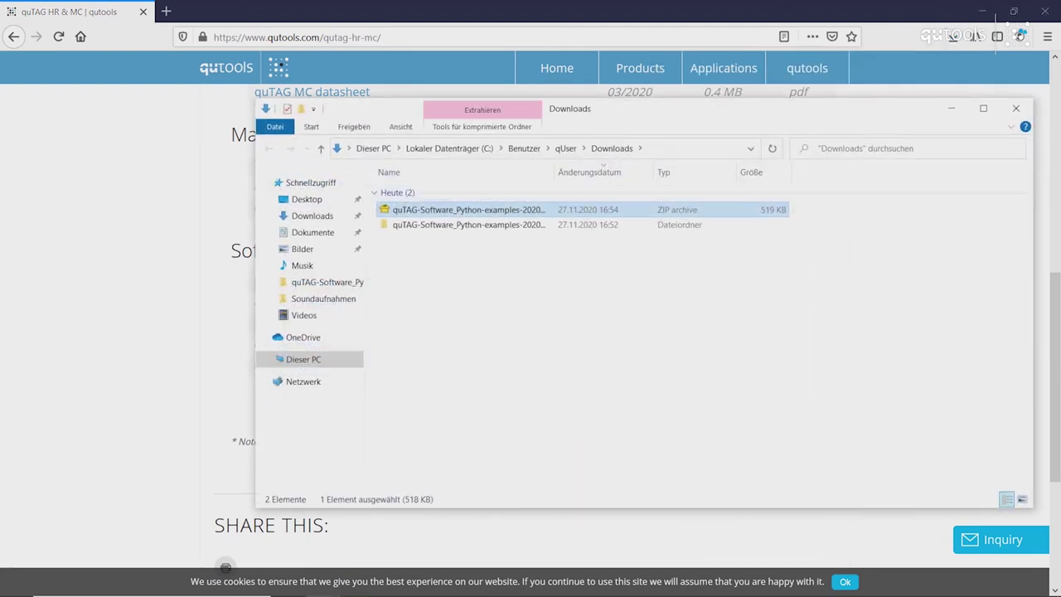
double_click(464, 225)
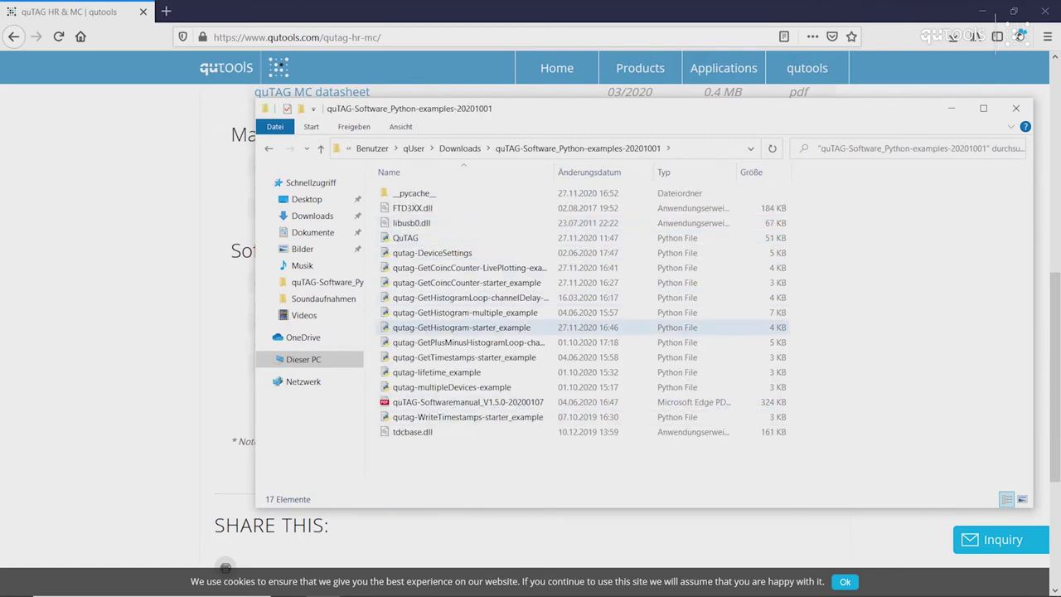
drag(451, 387, 469, 358)
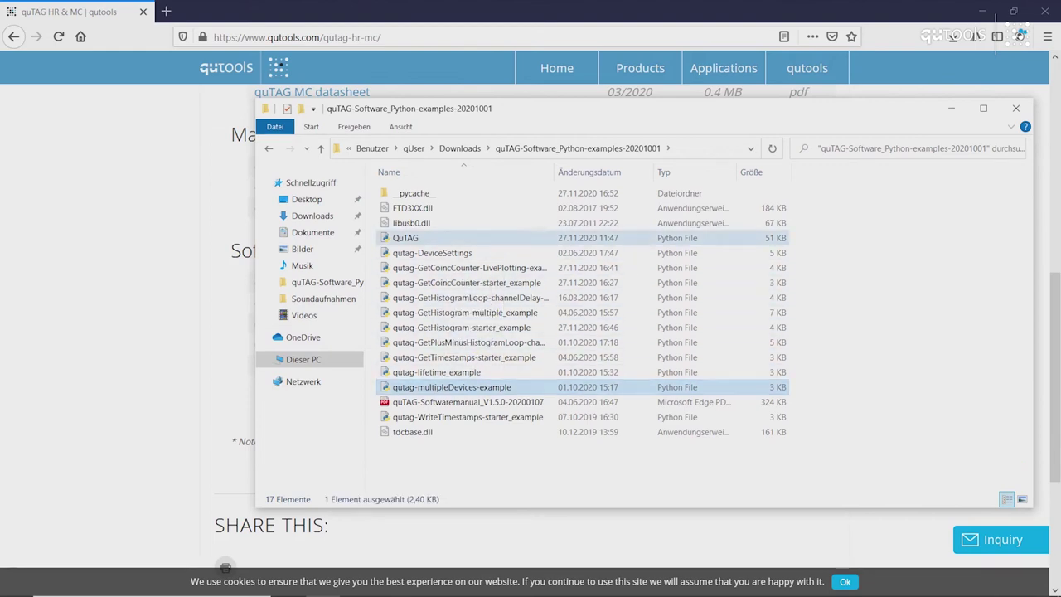
Browse the example files and select qutag-GetCoincCounter-starter_example.
click(405, 238)
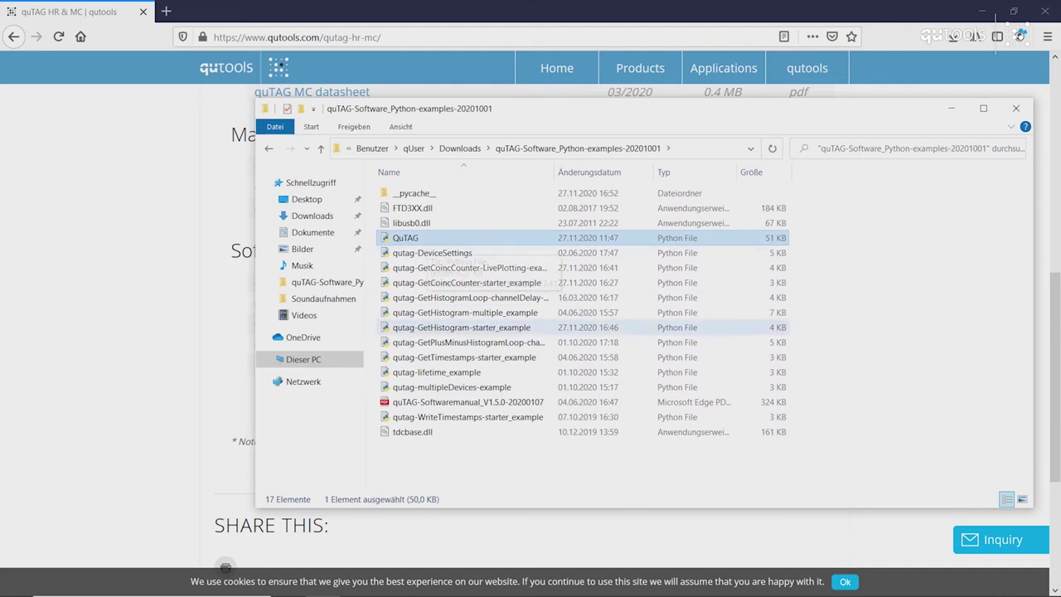
click(413, 432)
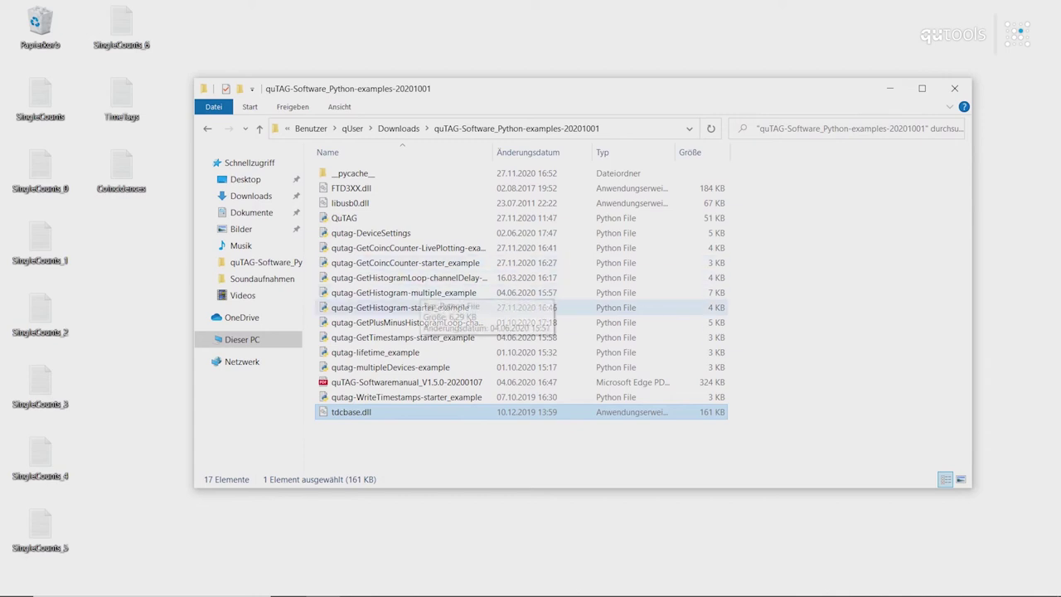
click(400, 308)
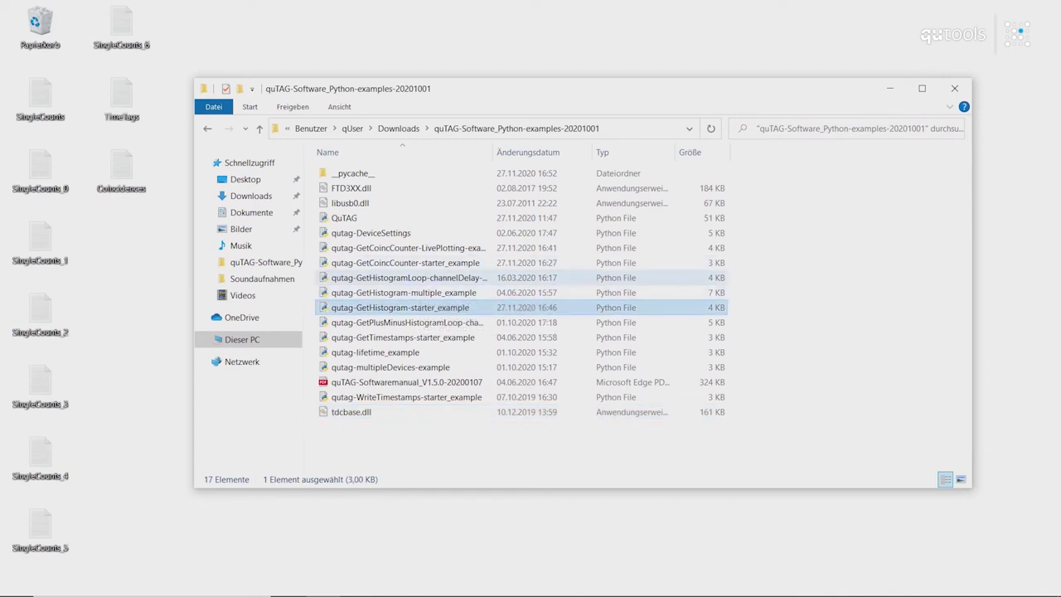
click(406, 263)
Open qutag-GetCoincCounter-starter_example.py in IDLE and maximize the editor.
right_click(388, 262)
mouse_move(497, 285)
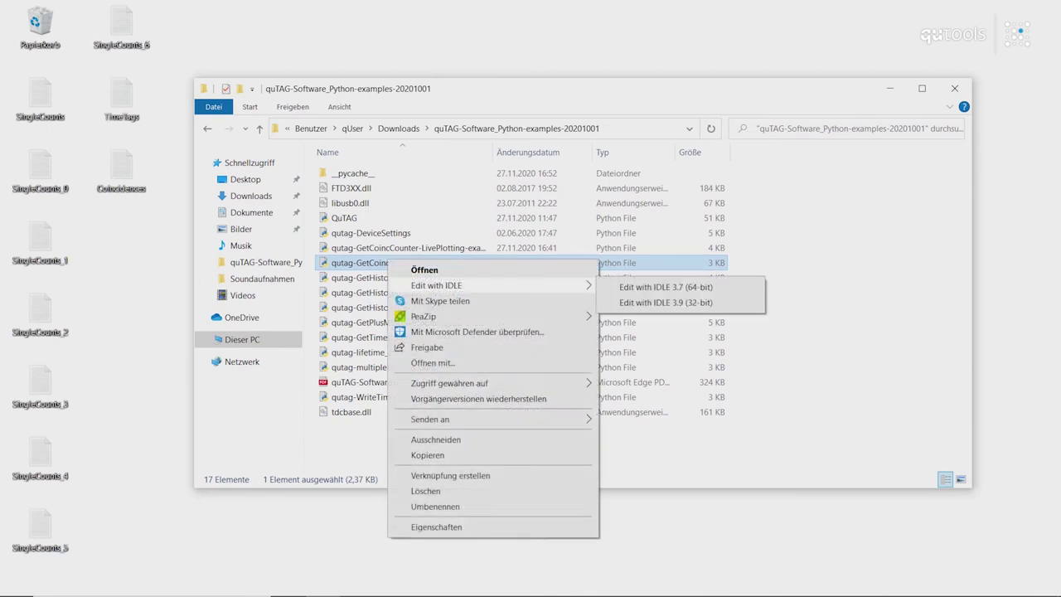
click(663, 302)
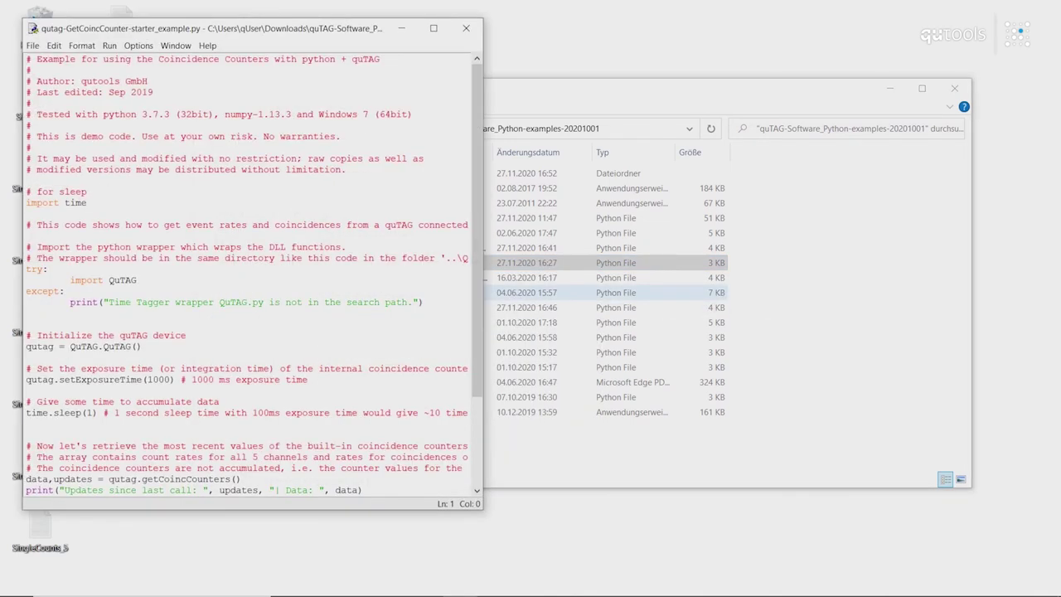
drag(207, 29, 373, 2)
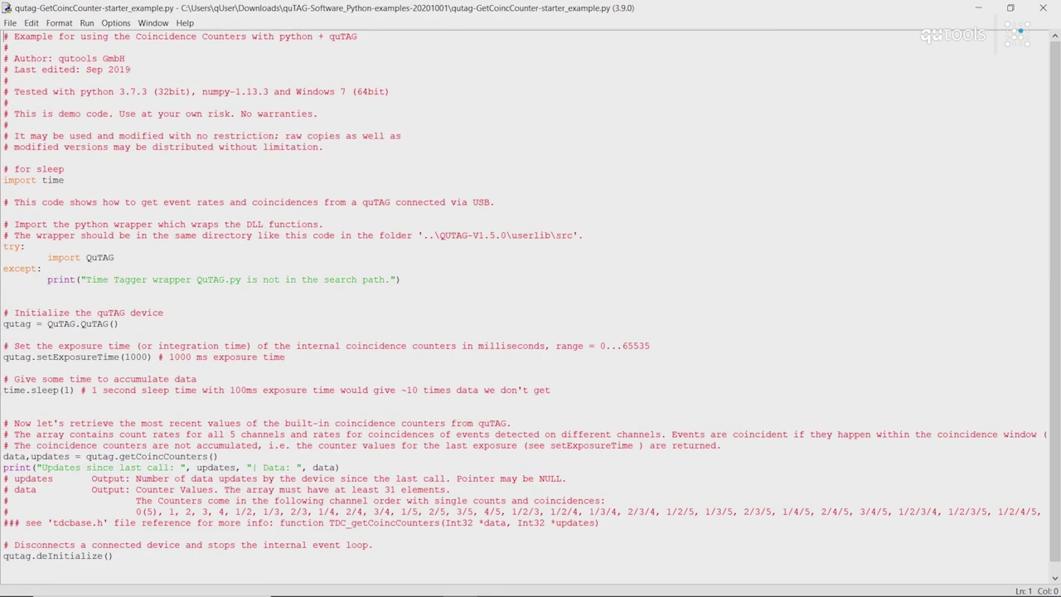
click(86, 22)
click(131, 69)
scroll(531, 303, down, 1)
scroll(530, 302, up, 1)
scroll(531, 302, down, 1)
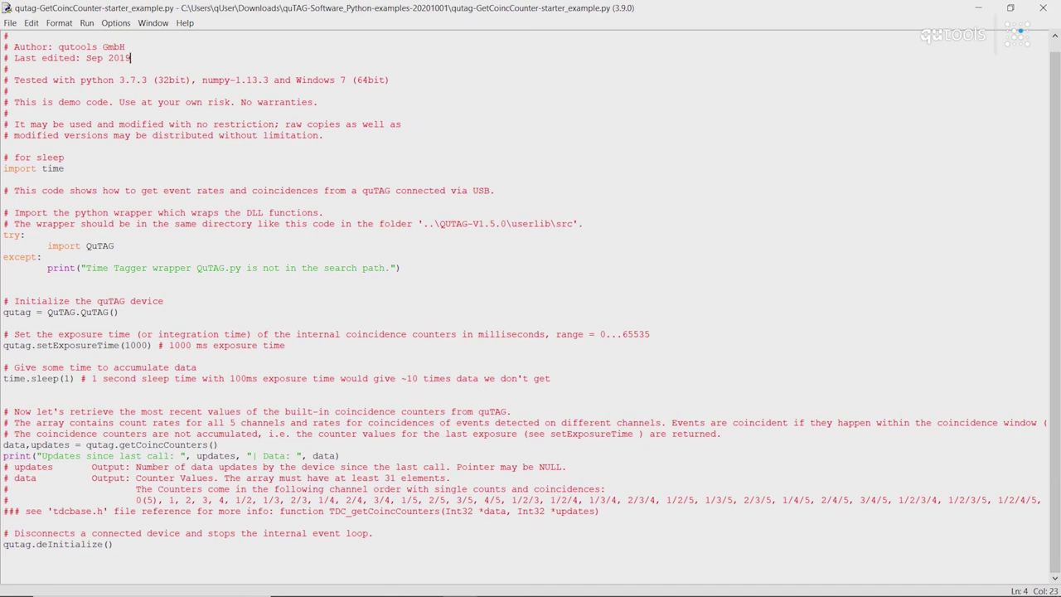
Highlight parts of the channel-order comment, including 0(5) and channels 1, 2.
click(64, 168)
click(179, 500)
drag(130, 500, 574, 500)
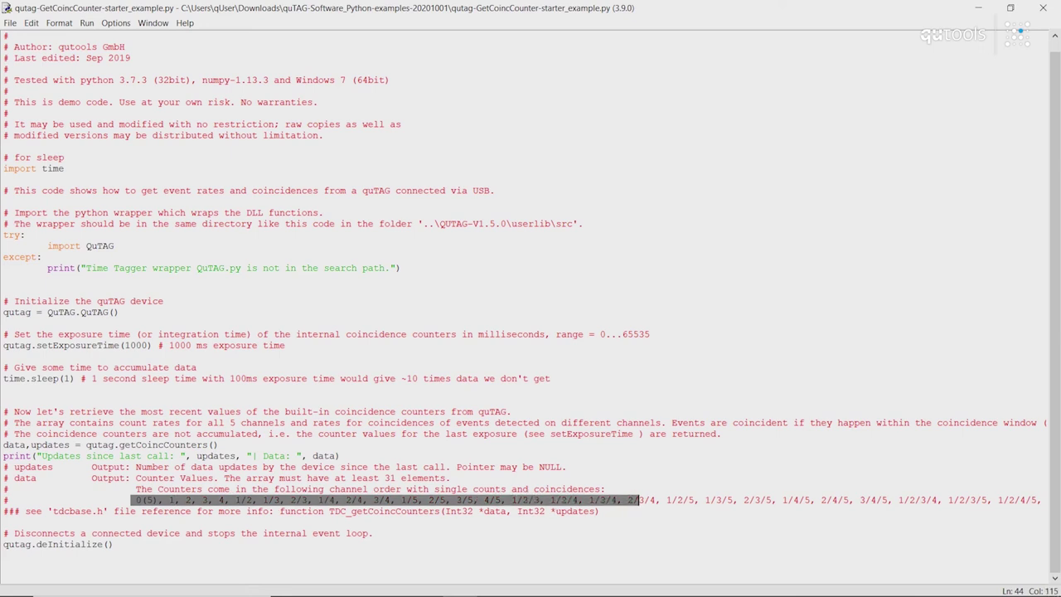
click(573, 500)
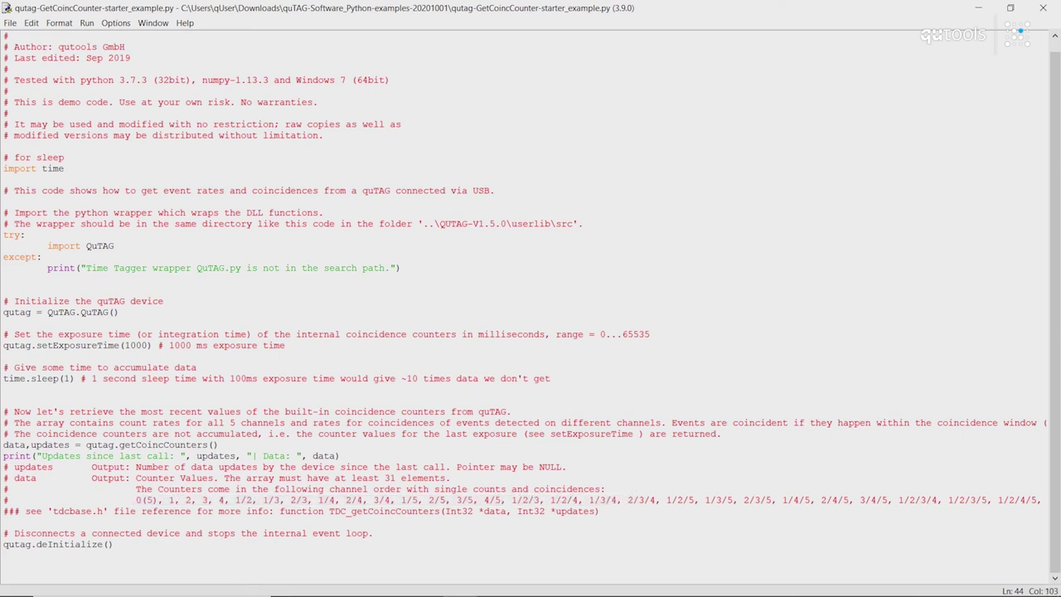
drag(136, 500, 159, 499)
click(159, 500)
drag(169, 500, 197, 500)
click(253, 500)
Run the script, check the 1250007 counts on channels 1, 2 and coincidence, then close the shell.
key(alt+r)
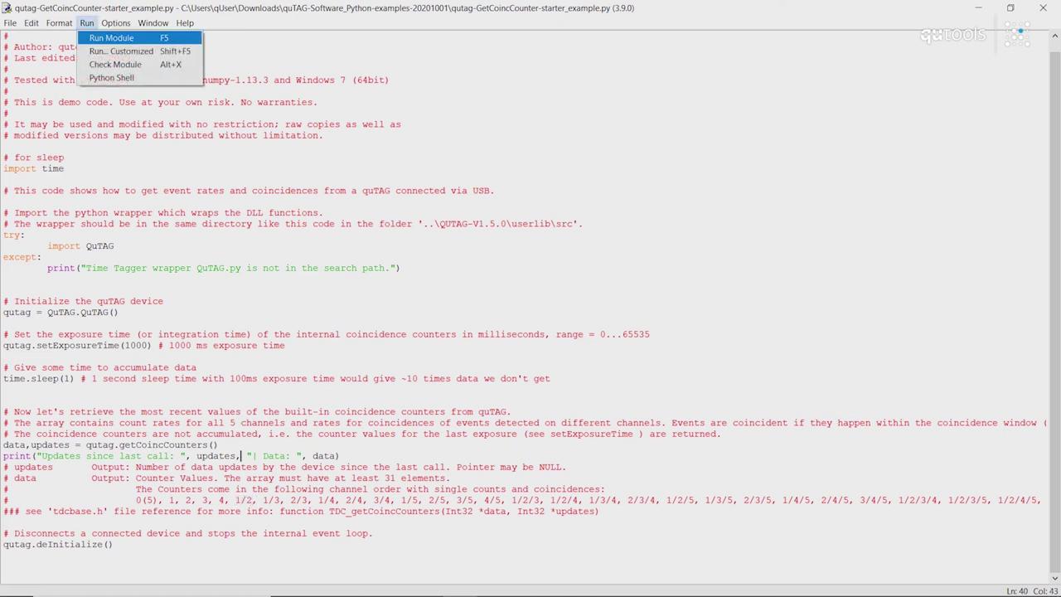
key(Return)
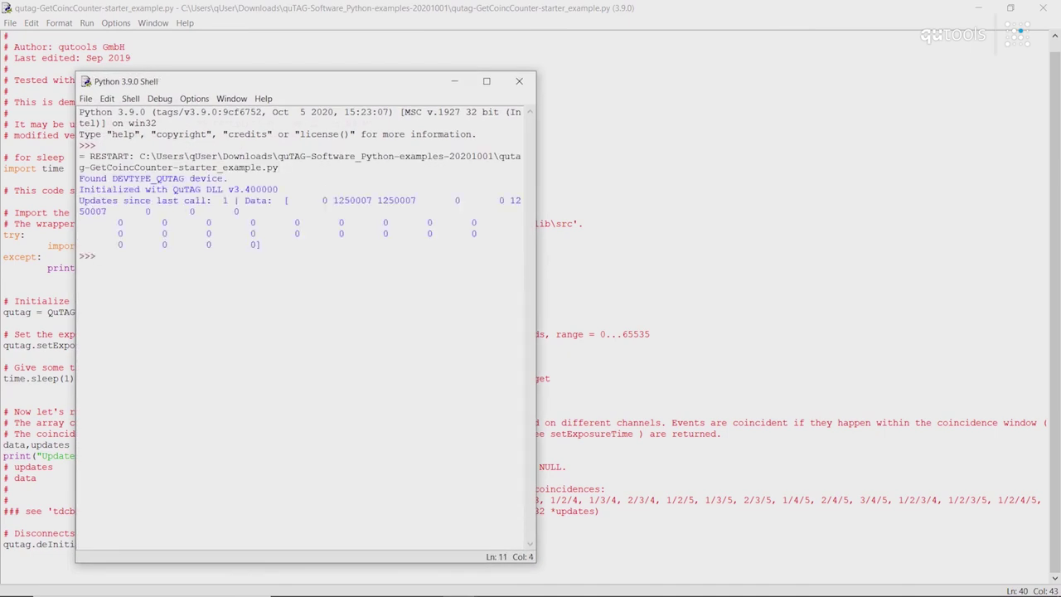
drag(537, 224, 580, 223)
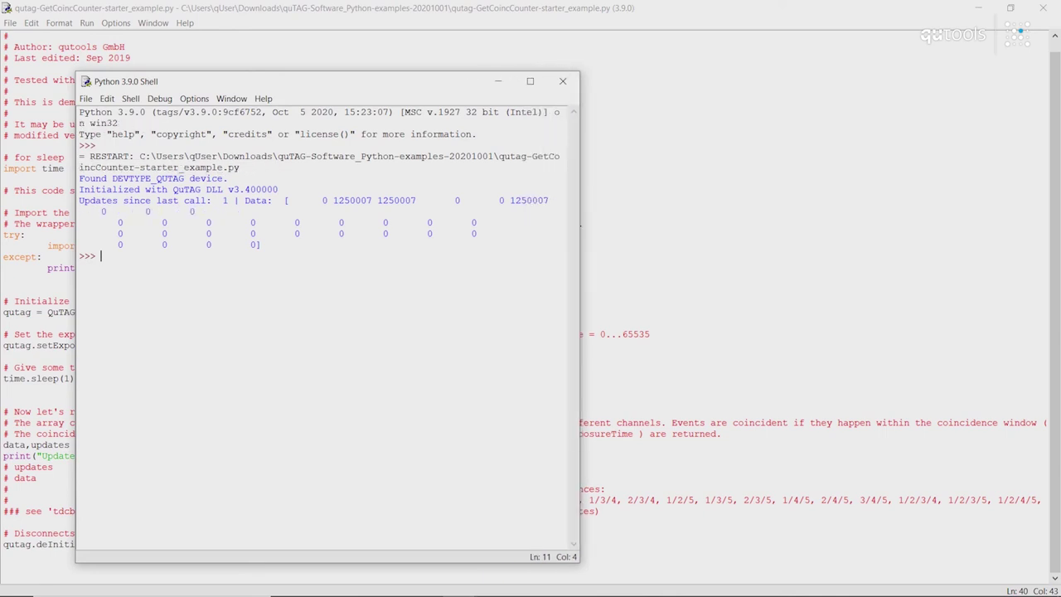
double_click(325, 199)
drag(333, 200, 422, 200)
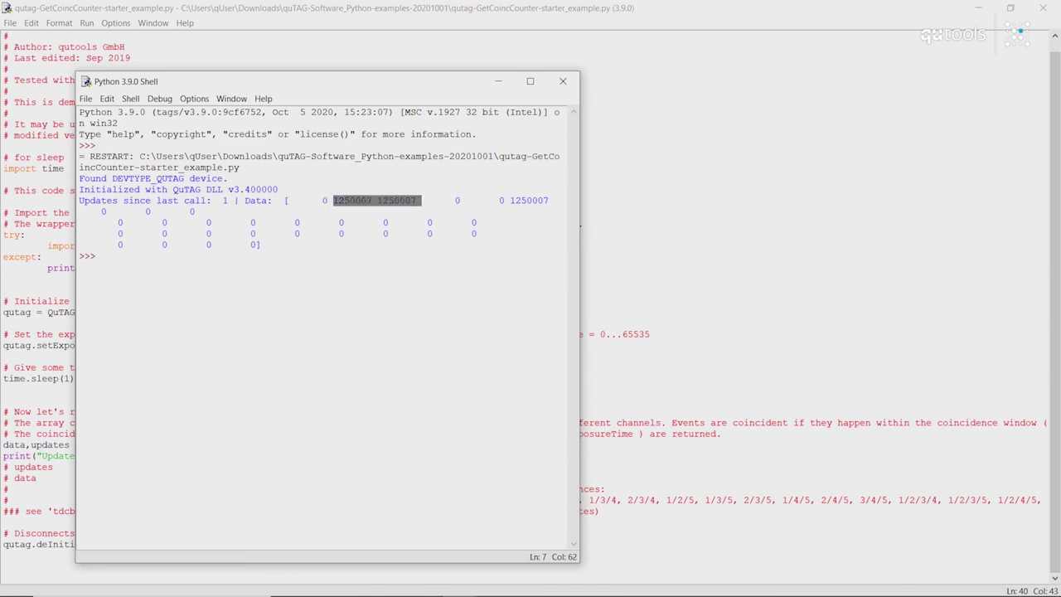
drag(508, 200, 553, 200)
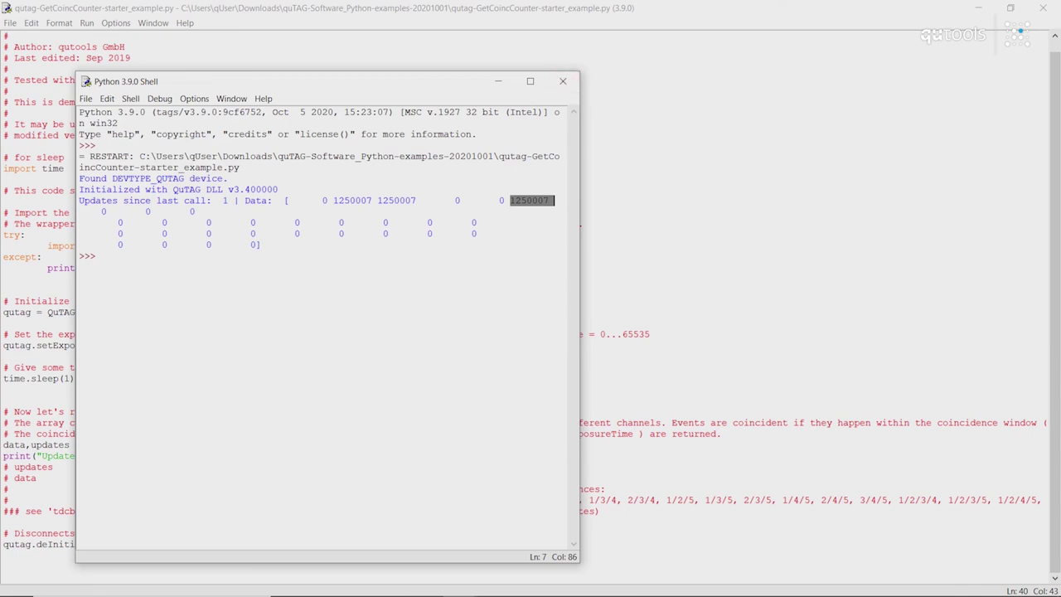
click(526, 200)
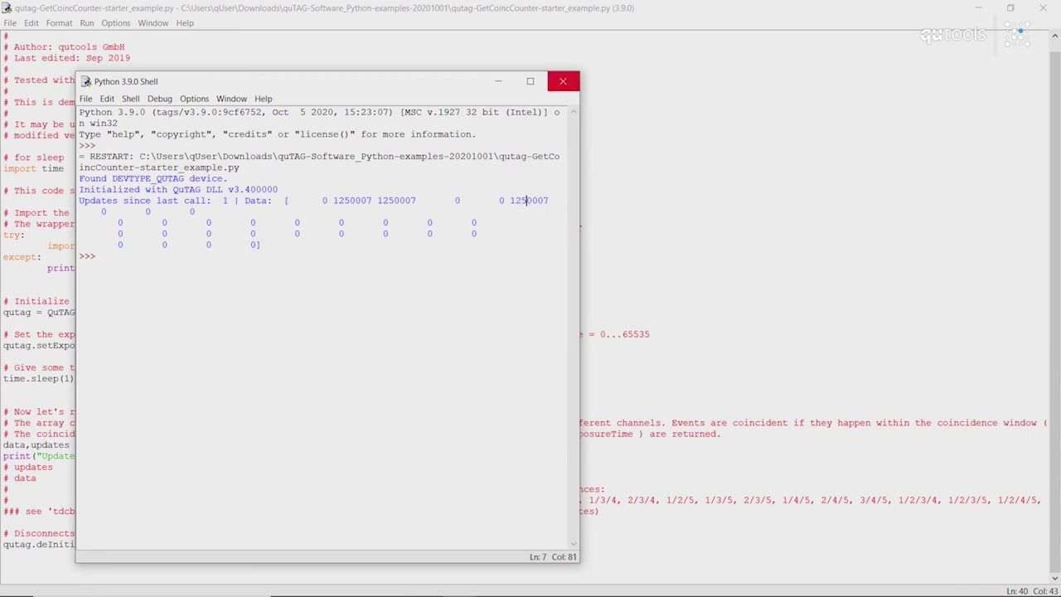
click(563, 80)
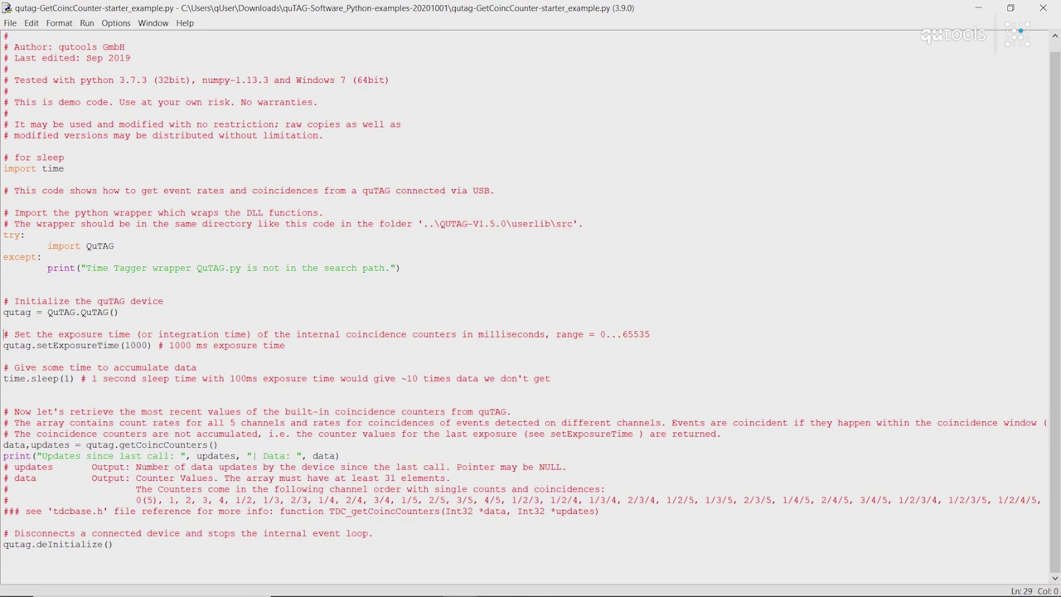
Close the starter editor and open the LivePlotting script maximized in IDLE 3.9.
click(1043, 7)
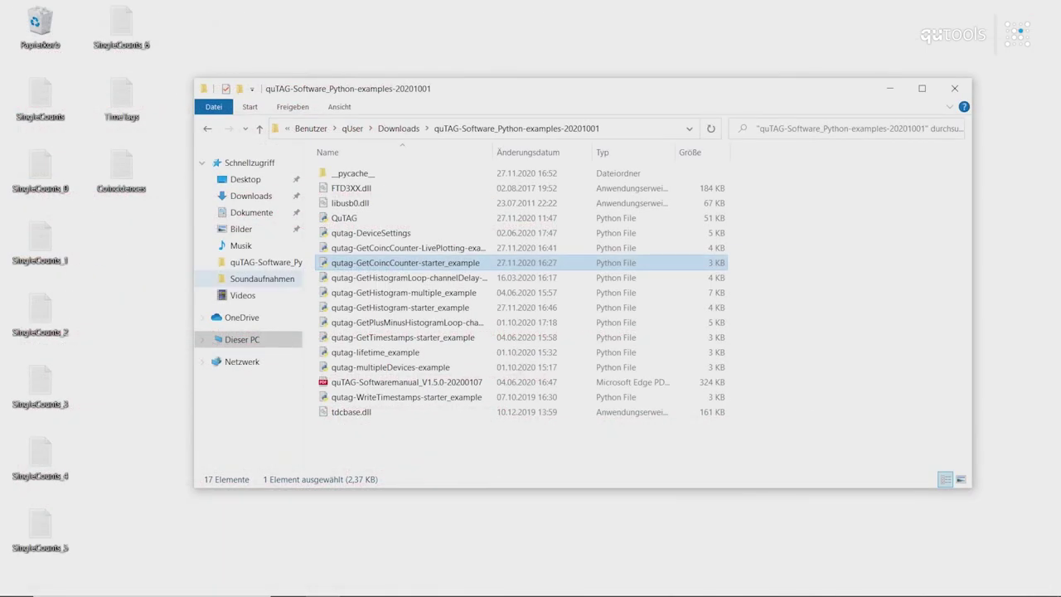
click(406, 248)
right_click(451, 248)
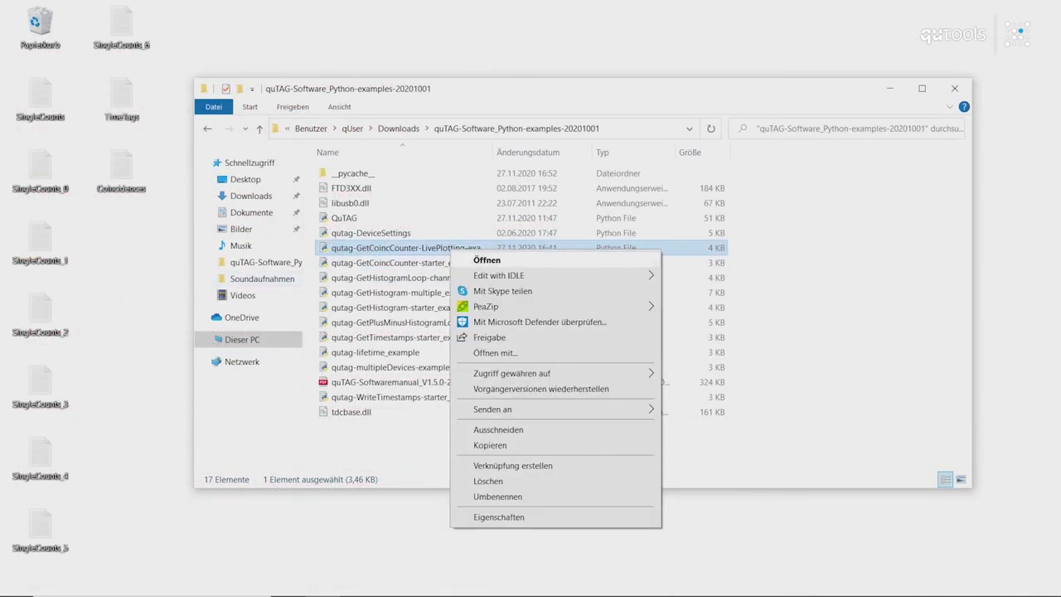
mouse_move(538, 276)
click(728, 276)
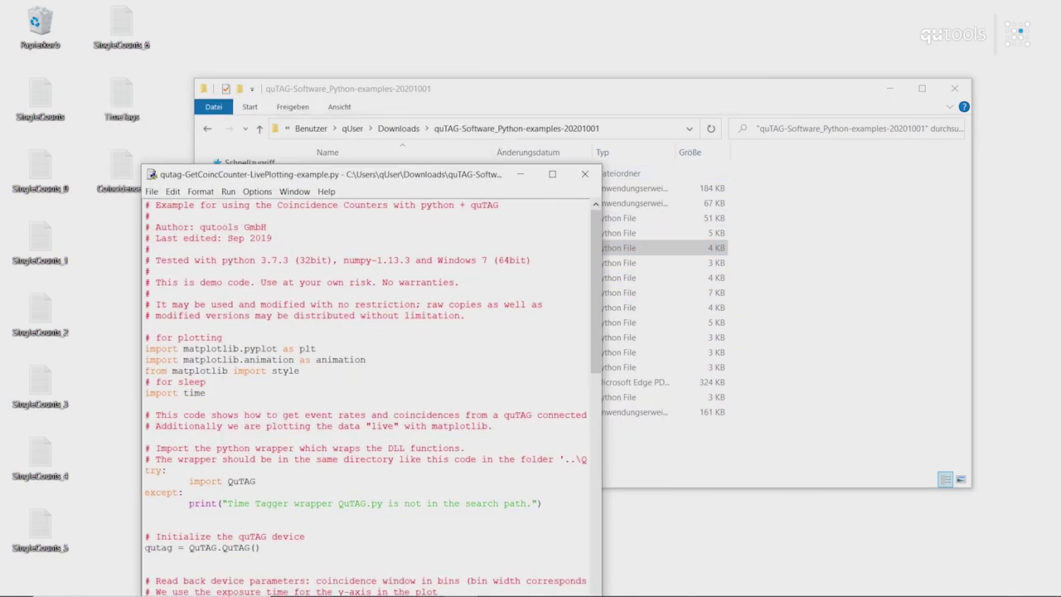
key(super+Up)
Run the live count-rate plot for Ch 1 and Ch 3, then close the plot and stop the shell.
click(86, 23)
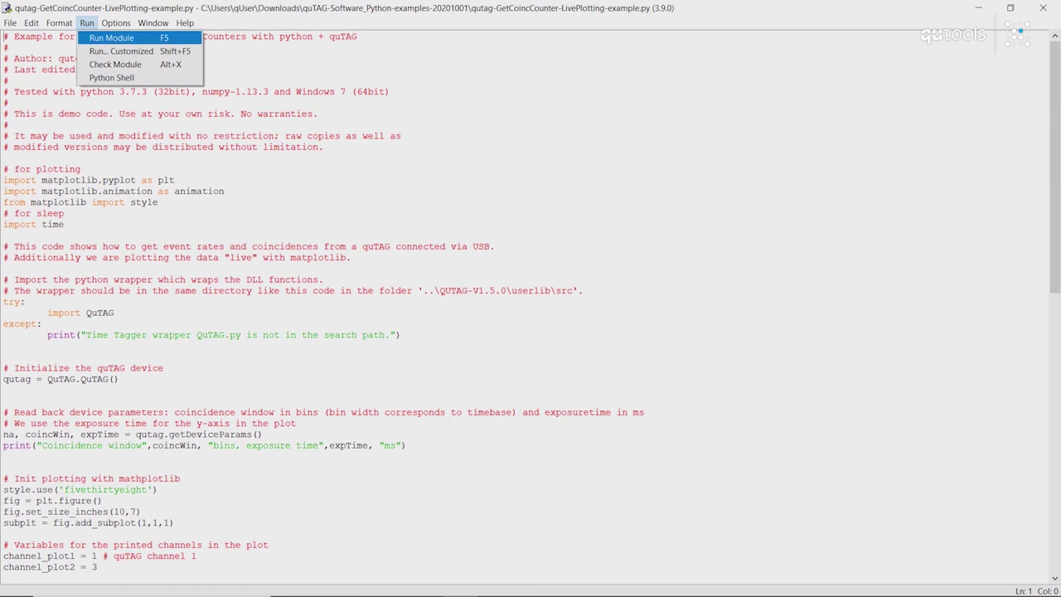
click(111, 37)
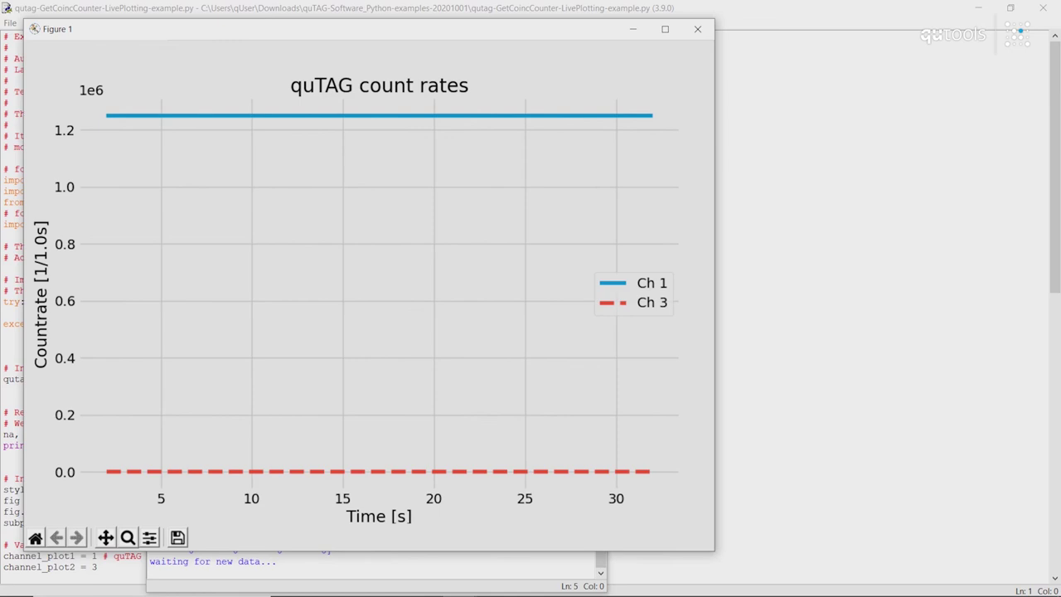
click(697, 29)
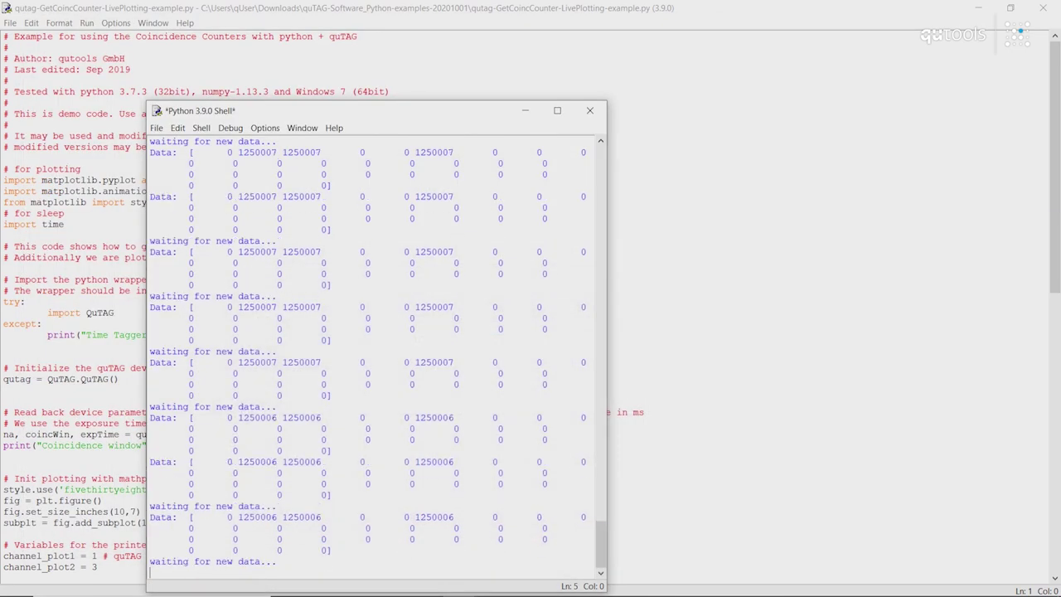
click(589, 110)
key(Return)
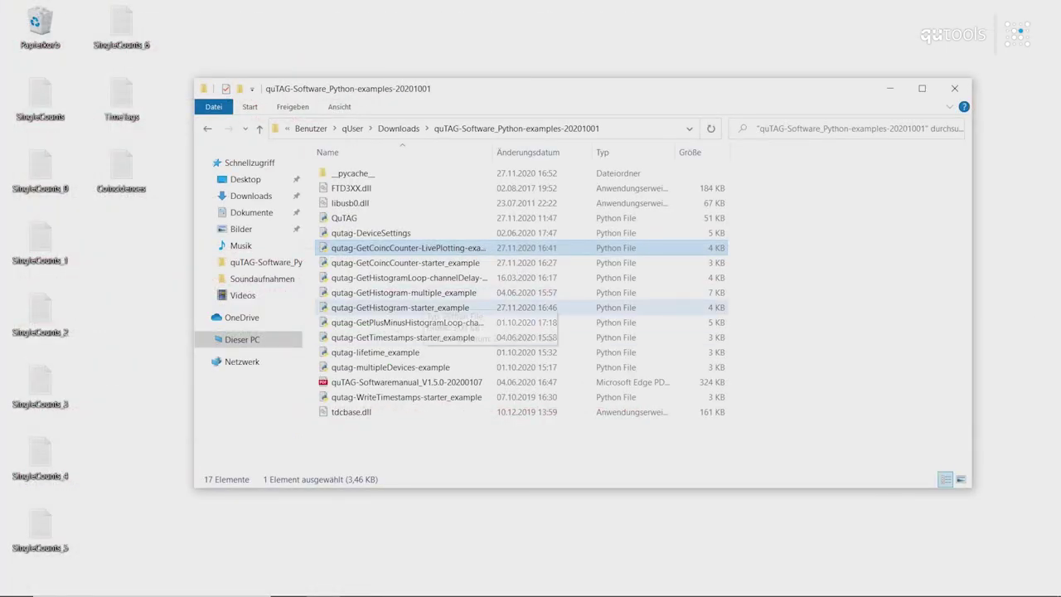
Open qutag-GetHistogram-starter_example in IDLE 3.9 and maximize the editor.
click(406, 308)
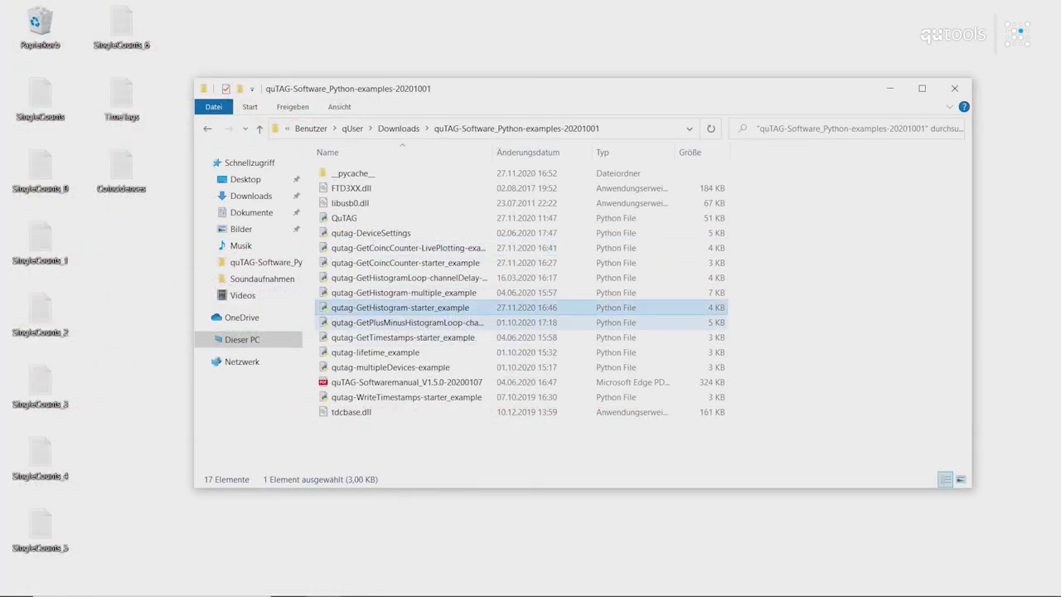
right_click(417, 307)
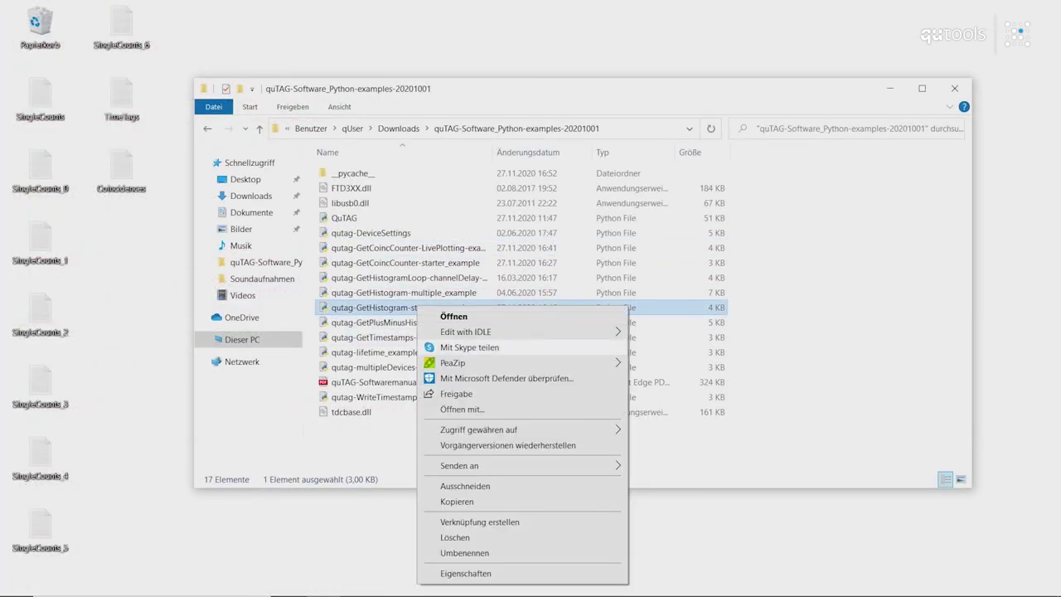
mouse_move(497, 332)
click(688, 349)
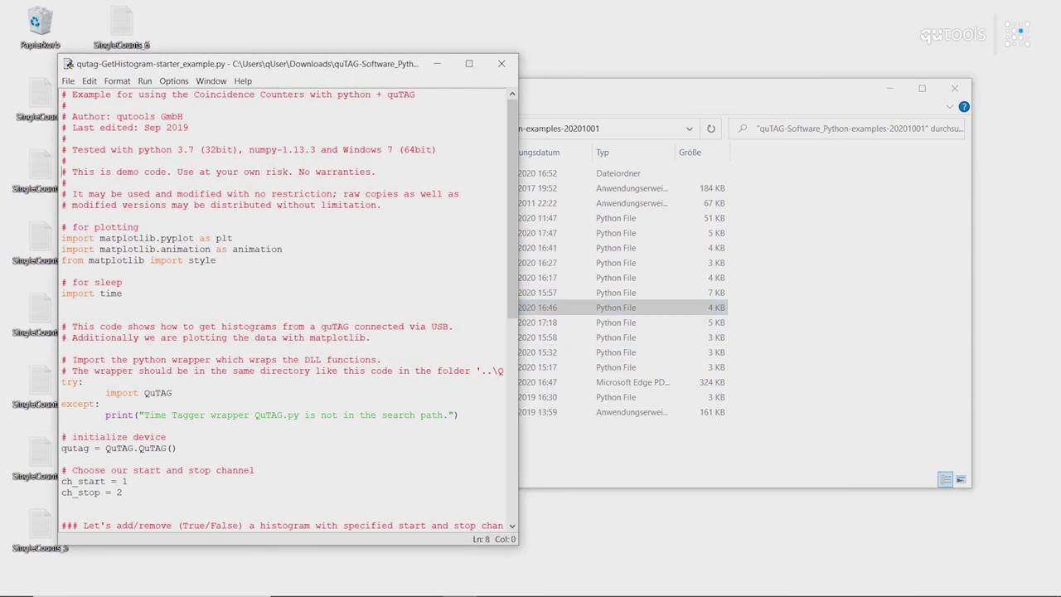
drag(249, 63, 323, 2)
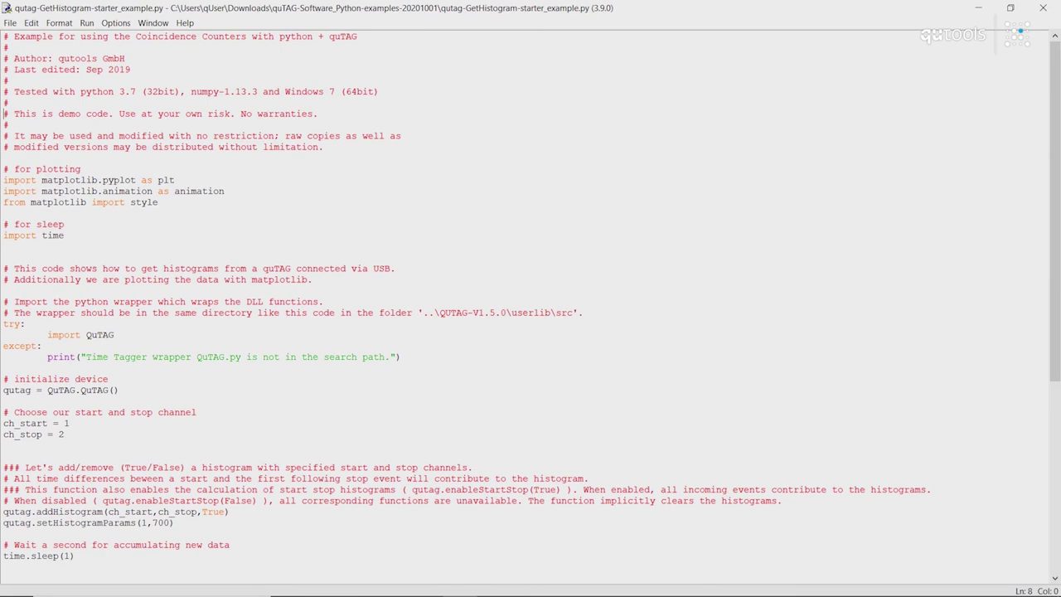
scroll(530, 306, down, 5)
scroll(530, 307, up, 4)
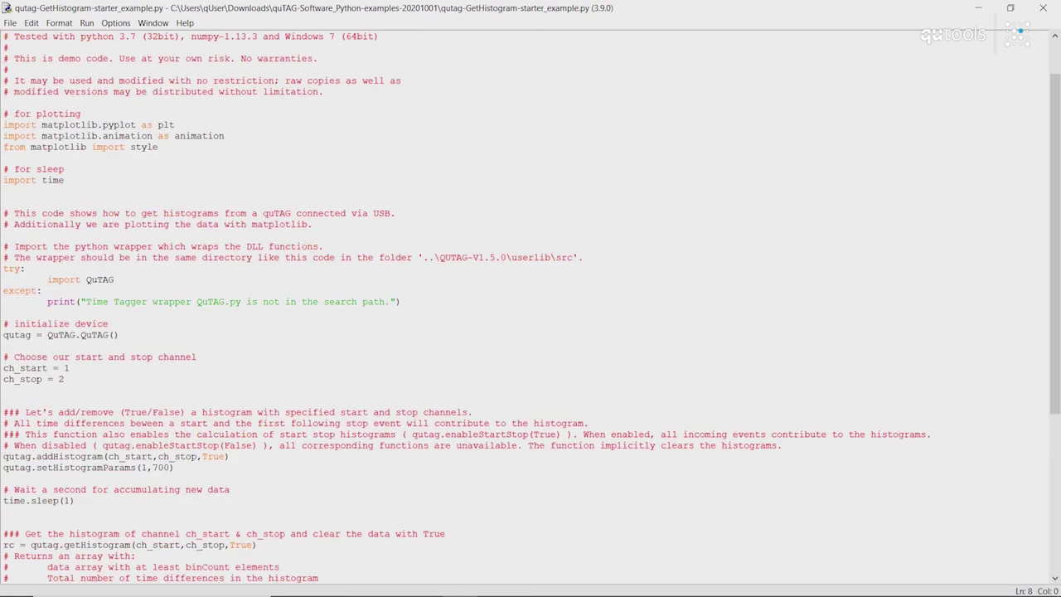
Review the plotting and QuTAG imports, addHistogram, setHistogramParams(1,700) and time.sleep(1) lines.
drag(3, 124, 158, 147)
click(63, 179)
scroll(530, 307, down, 5)
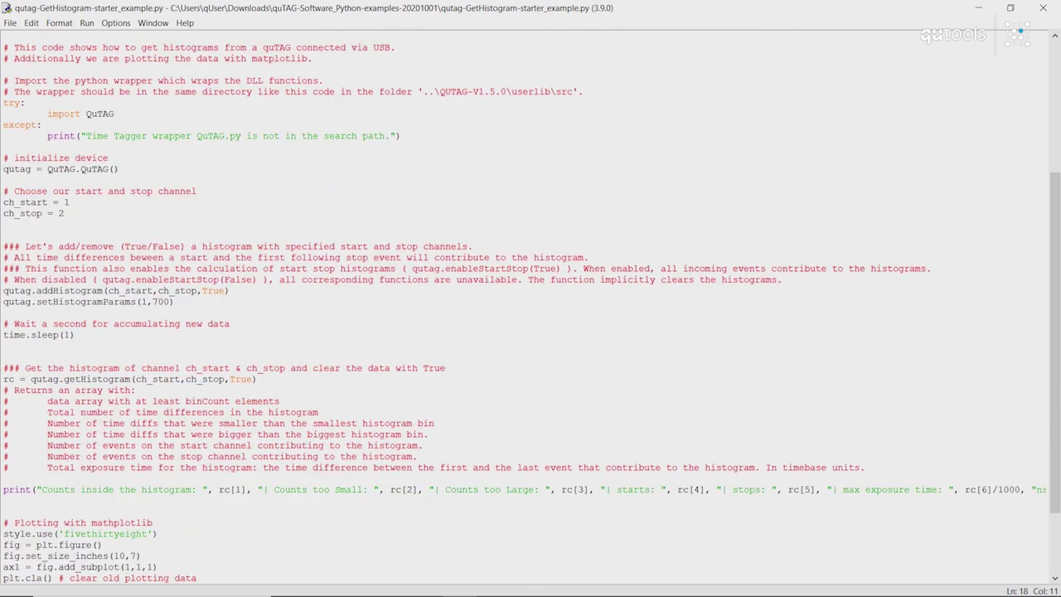
drag(4, 103, 401, 136)
click(402, 136)
scroll(402, 136, down, 2)
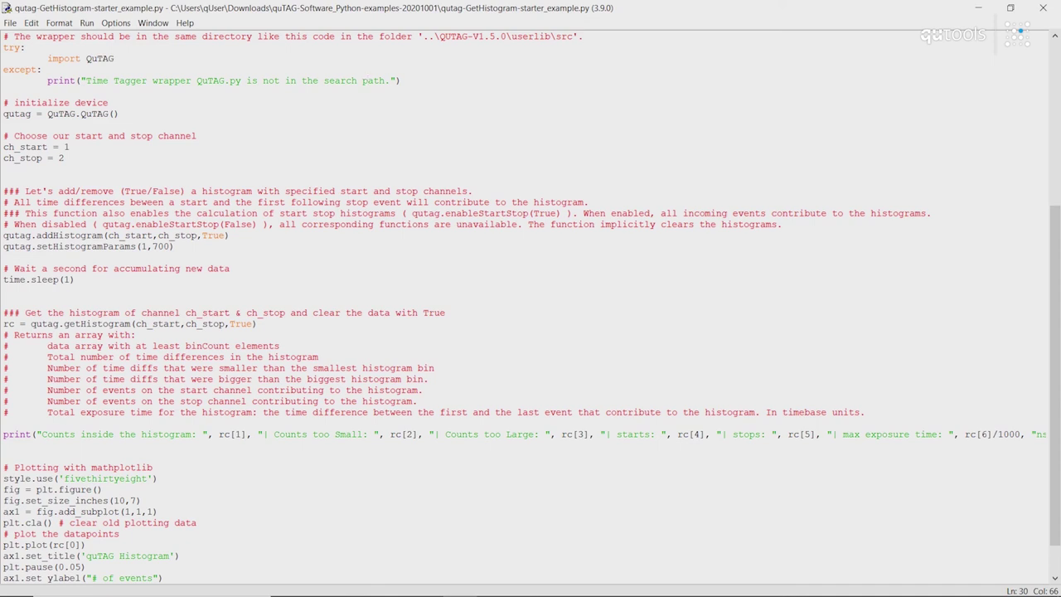
scroll(530, 307, down, 1)
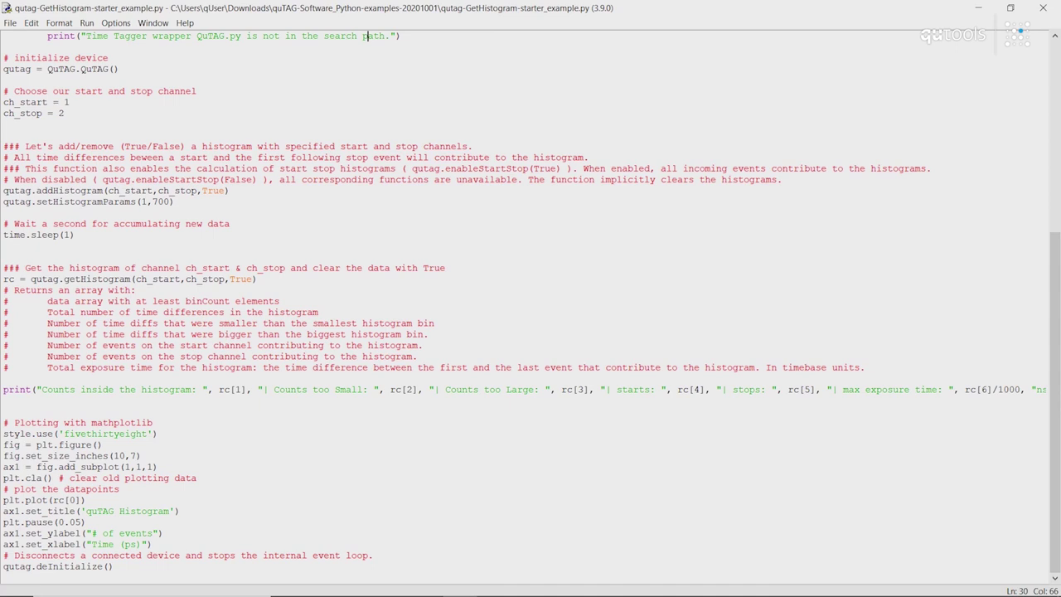
click(81, 190)
click(175, 202)
click(41, 234)
Run the histogram script to plot the peak near 290 ps, then close the plot and shell.
click(87, 22)
click(107, 36)
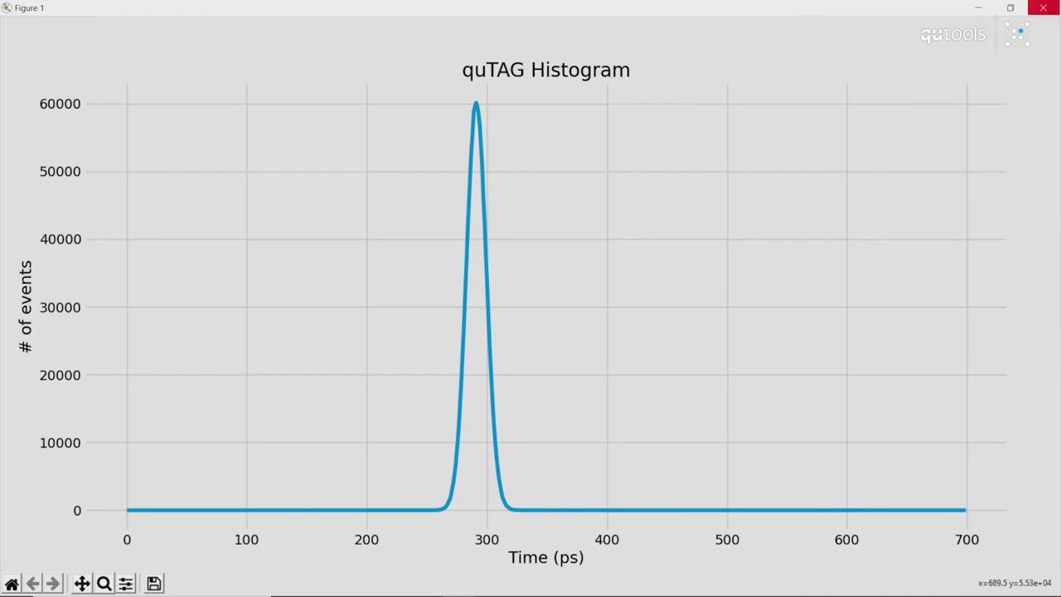
click(1046, 7)
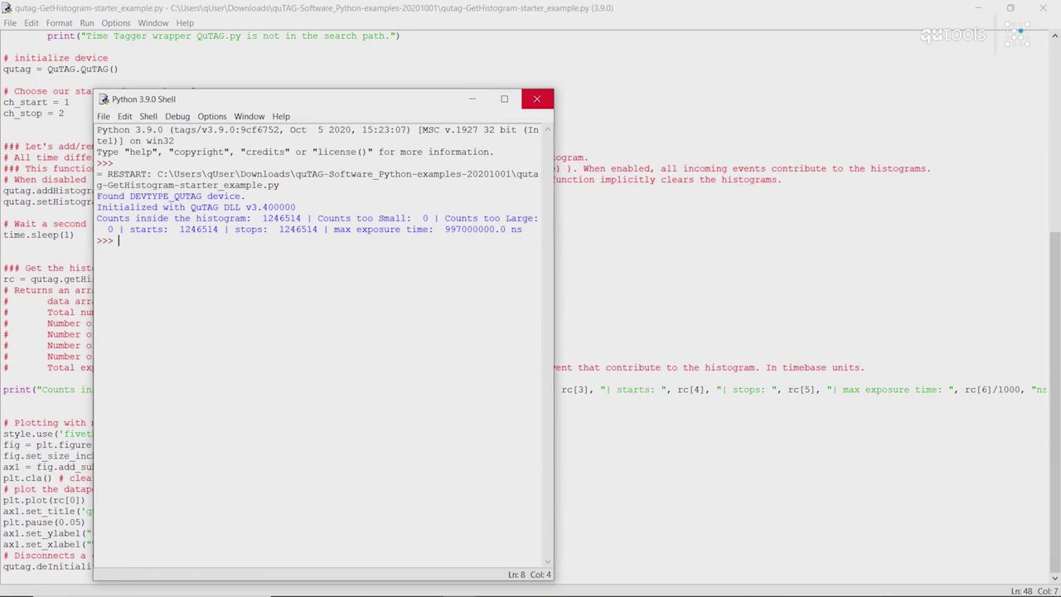
click(538, 97)
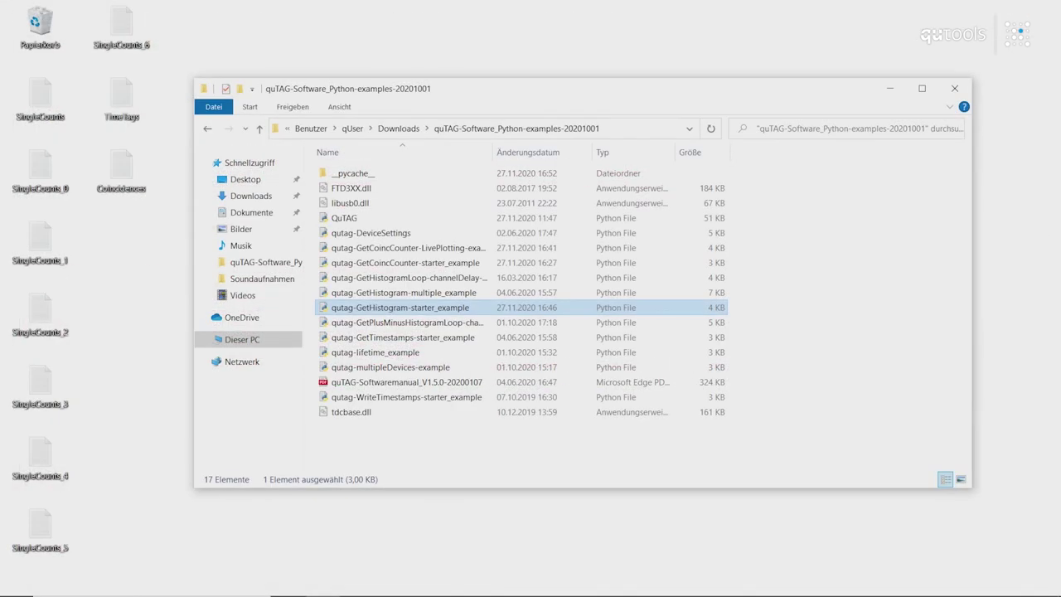
Move the Explorer window slightly left and select qutag-GetHistogram-multiple_example.
drag(498, 91, 451, 99)
click(302, 243)
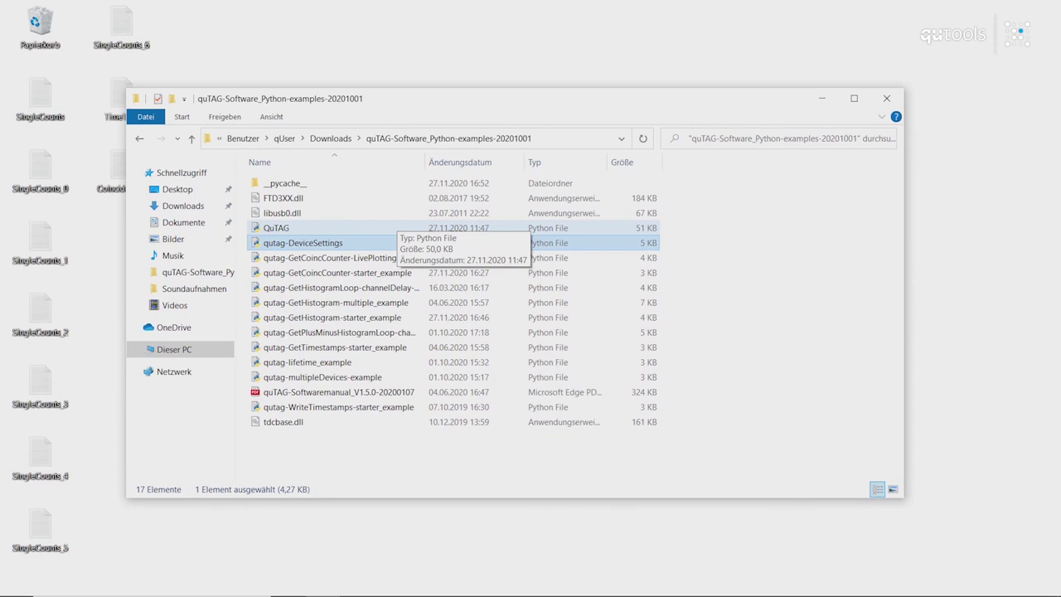
click(335, 303)
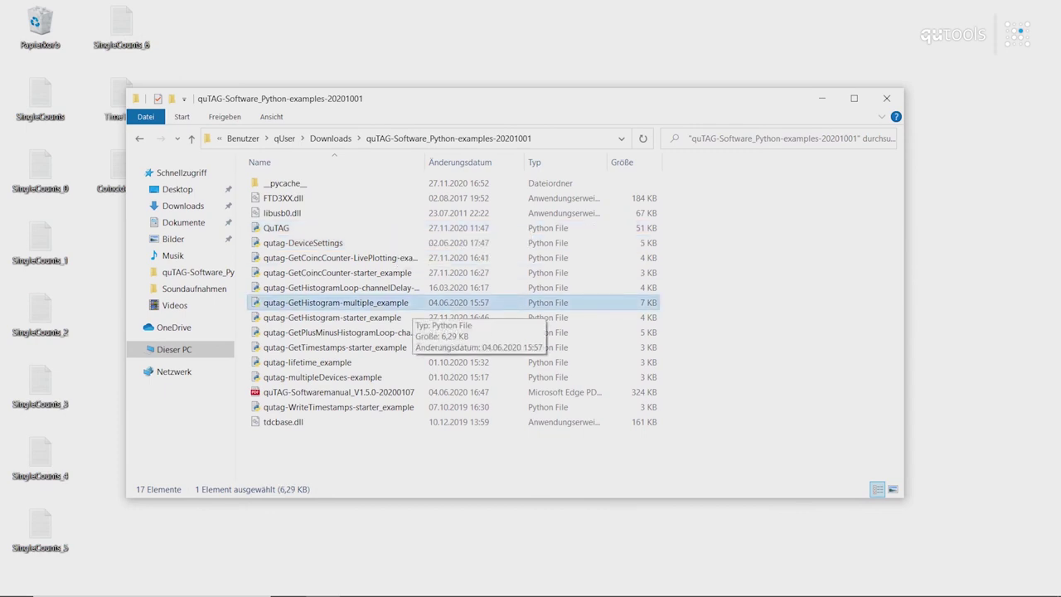